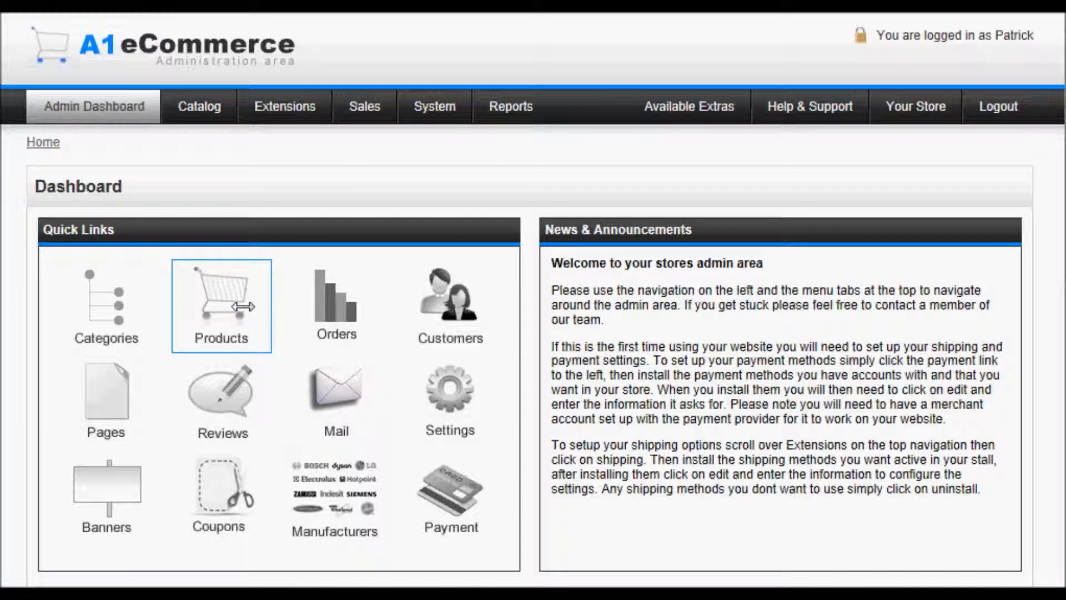
- Open the catalog's Products list
mouse_move(198, 106)
left_click(236, 286)
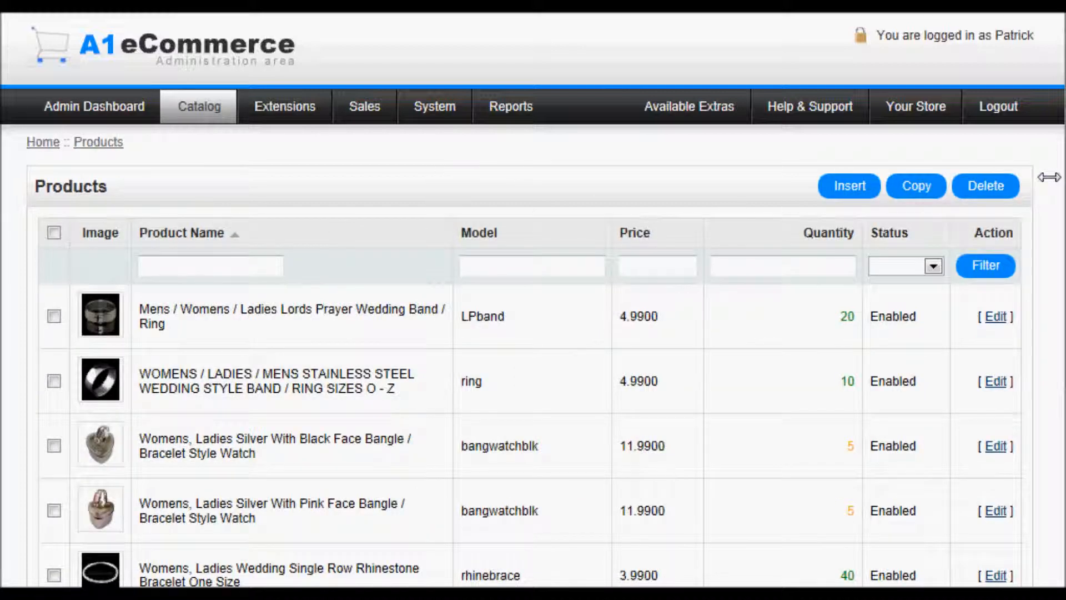
scroll(1058, 184, "down", 2)
scroll(1060, 230, "down", 4)
scroll(1057, 372, "up", 6)
- Insert a new product and put the cursor in the empty Product Name field
left_click(845, 189)
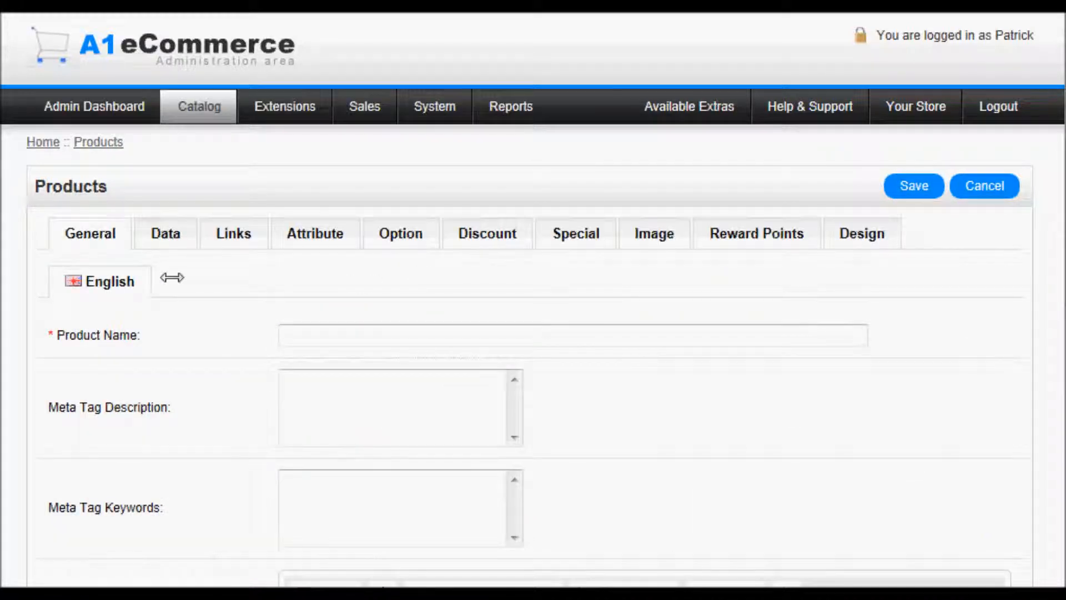
left_click(425, 343)
scroll(1055, 256, "down", 2)
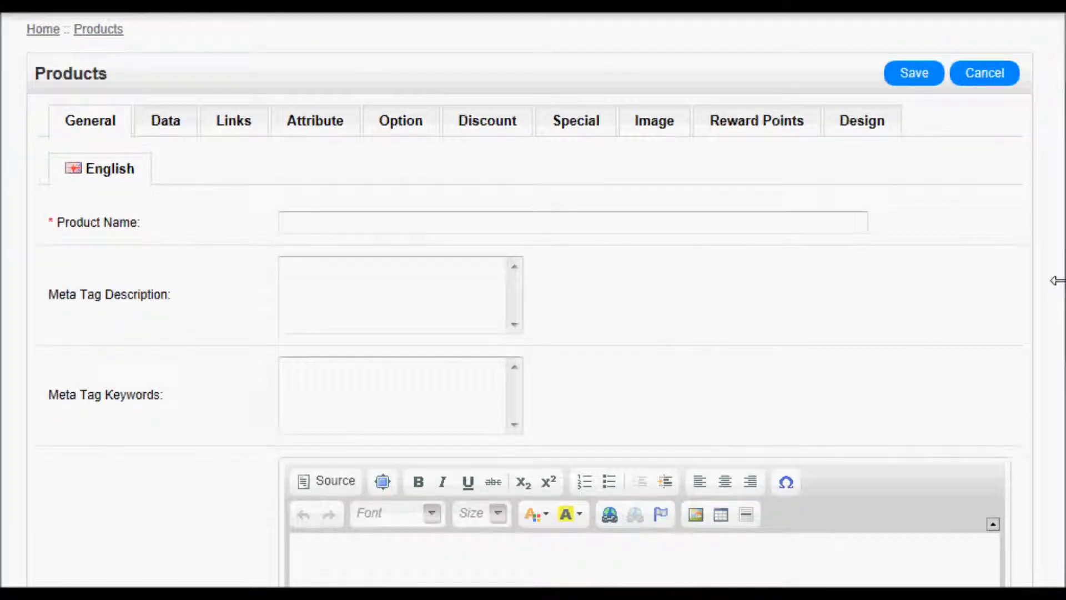
left_click(347, 218)
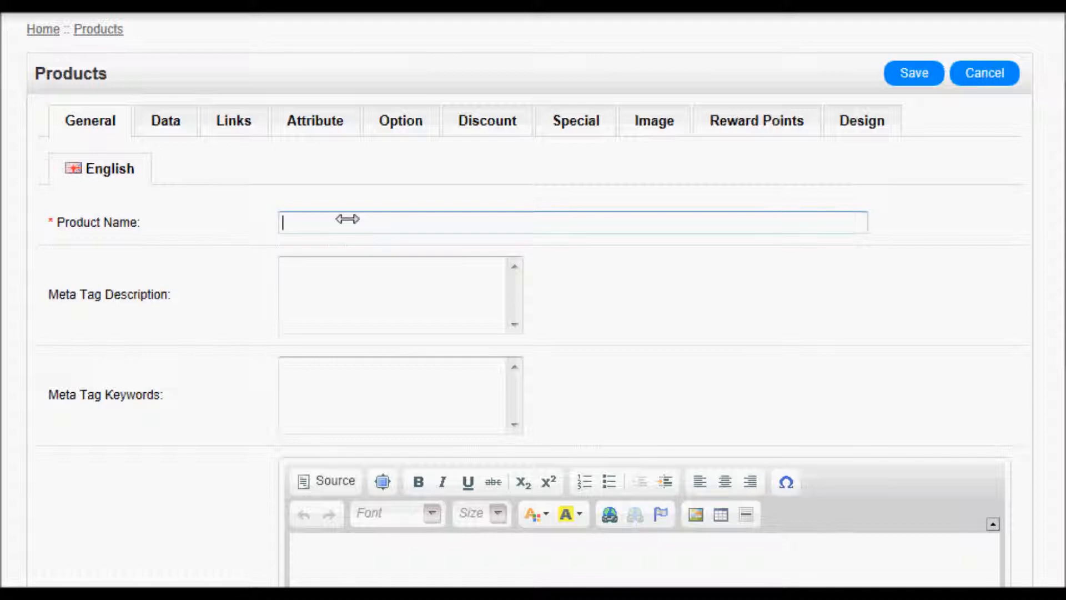
- Enter name 'test item', meta description 'test description' and meta keywords 'test, test item,'
type("test item")
left_click(324, 276)
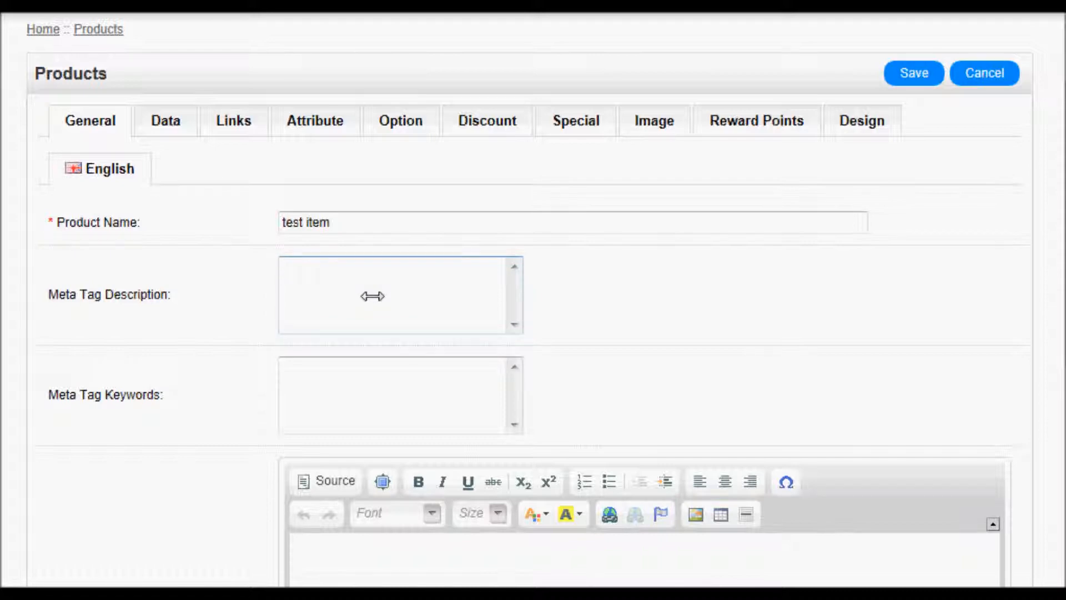
type("test description")
left_click(364, 372)
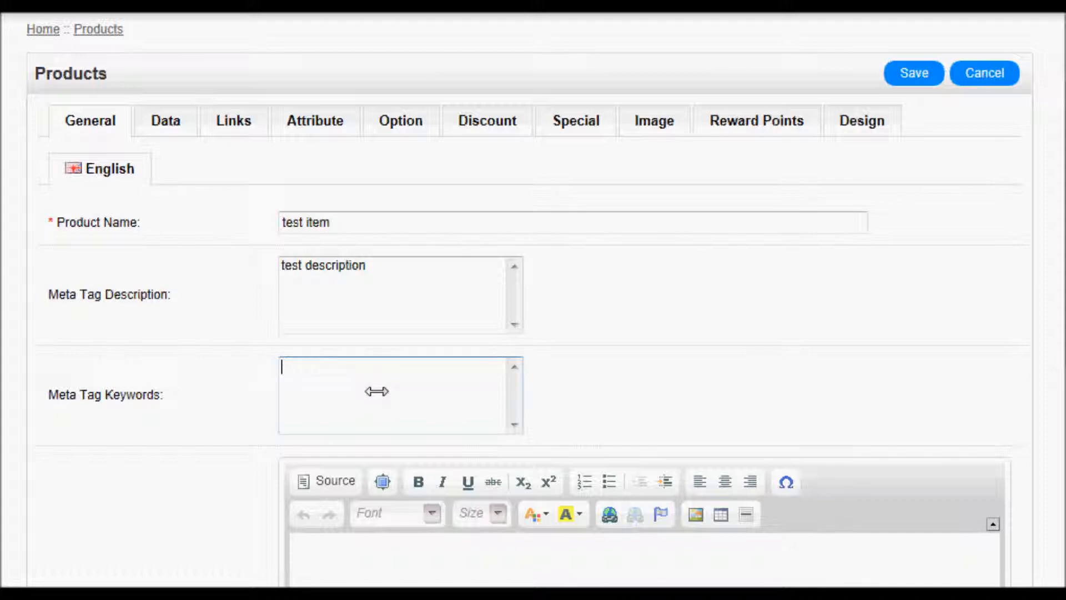
type("test, test item,")
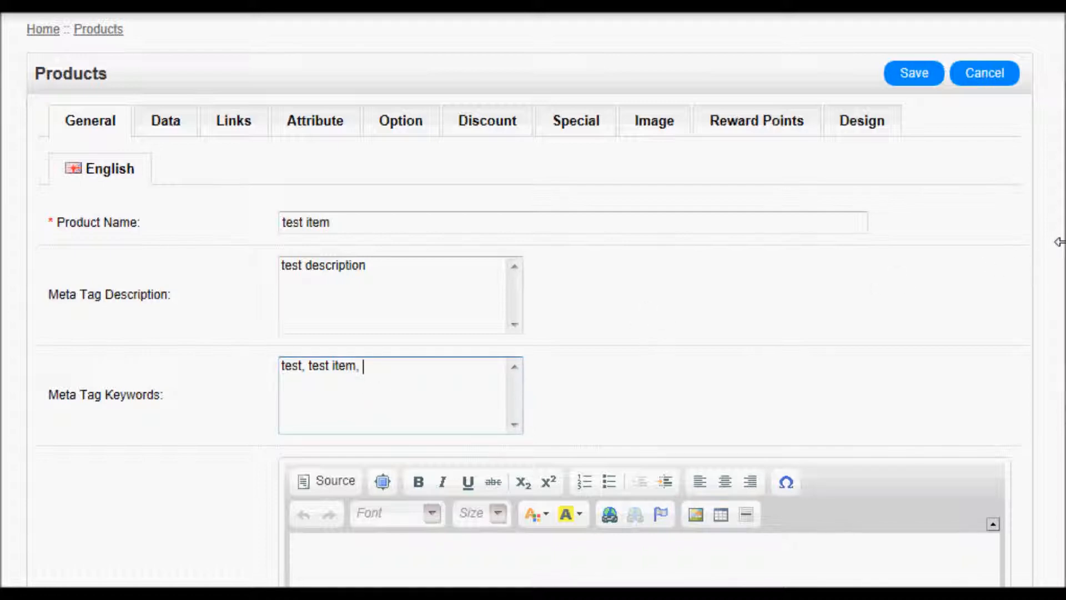
scroll(1058, 241, "down", 3)
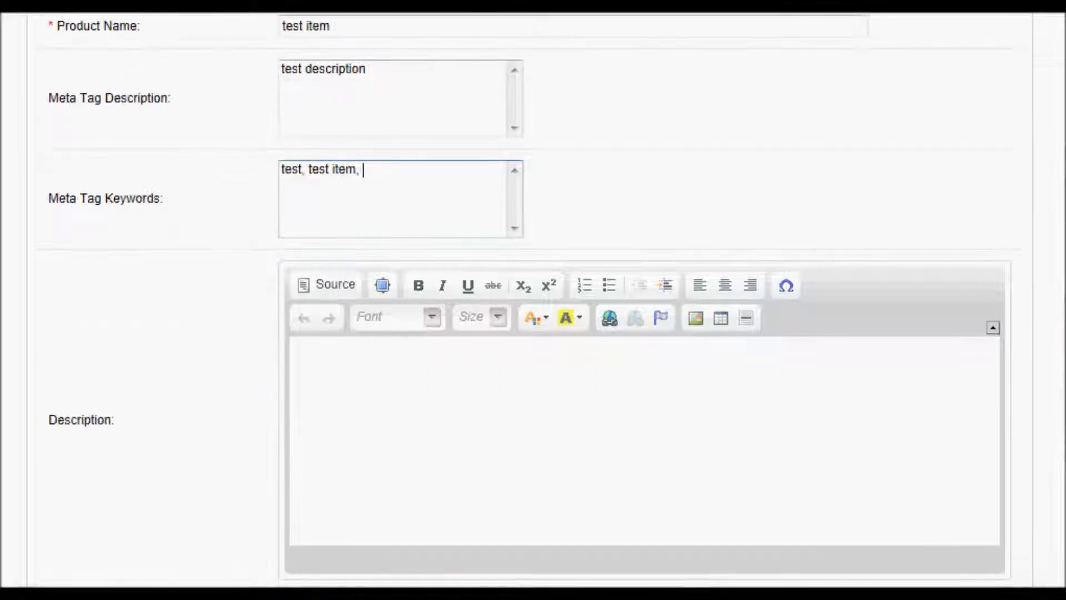
- Type 'test item', a bulleted list 'kdkdkkd' and 'dddd', then a line 'dsdowemdoewmdo'
left_click(605, 445)
type("test ")
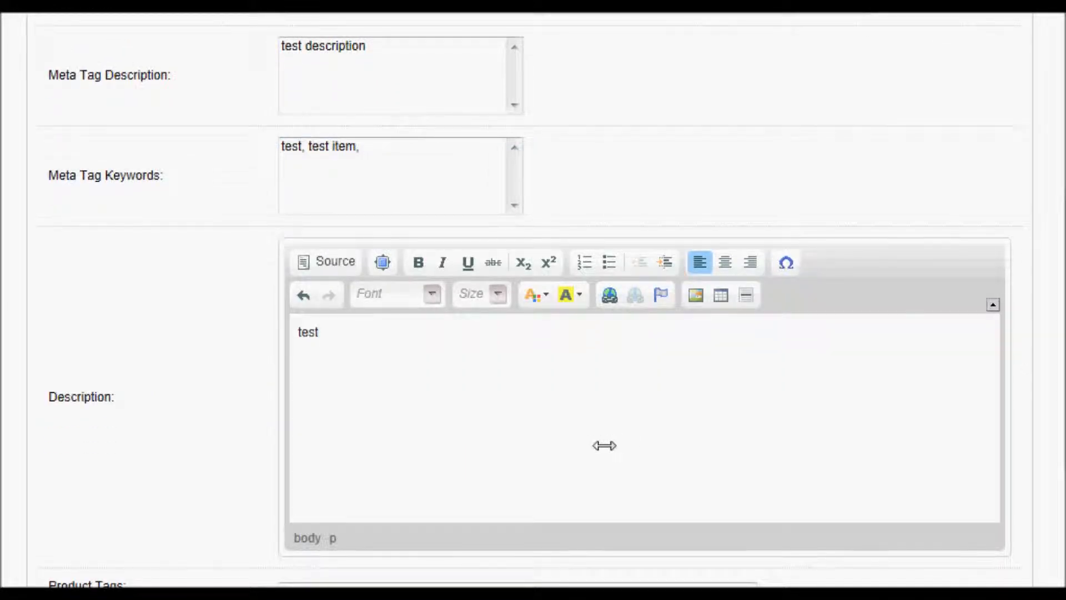
type("item")
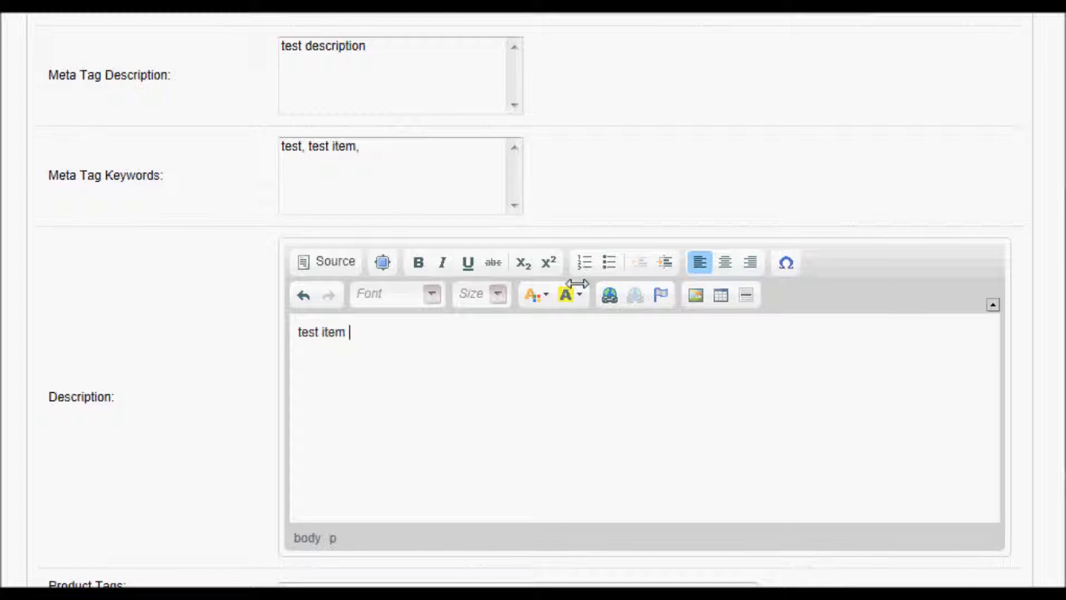
left_click(609, 262)
type("kdkdkkd")
key("Return")
type("dddd")
key("Return")
key("Return")
type("dsdowemdoewmdo")
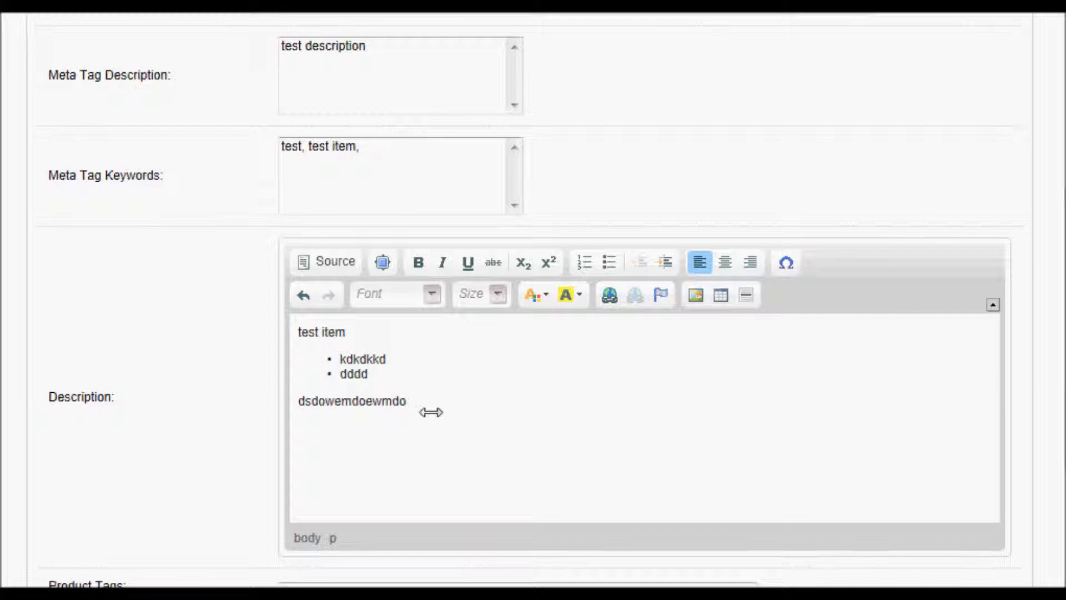
- Give the line 'dsdowemdoewmdo' a red background highlight
left_click_drag(428, 410, 280, 409)
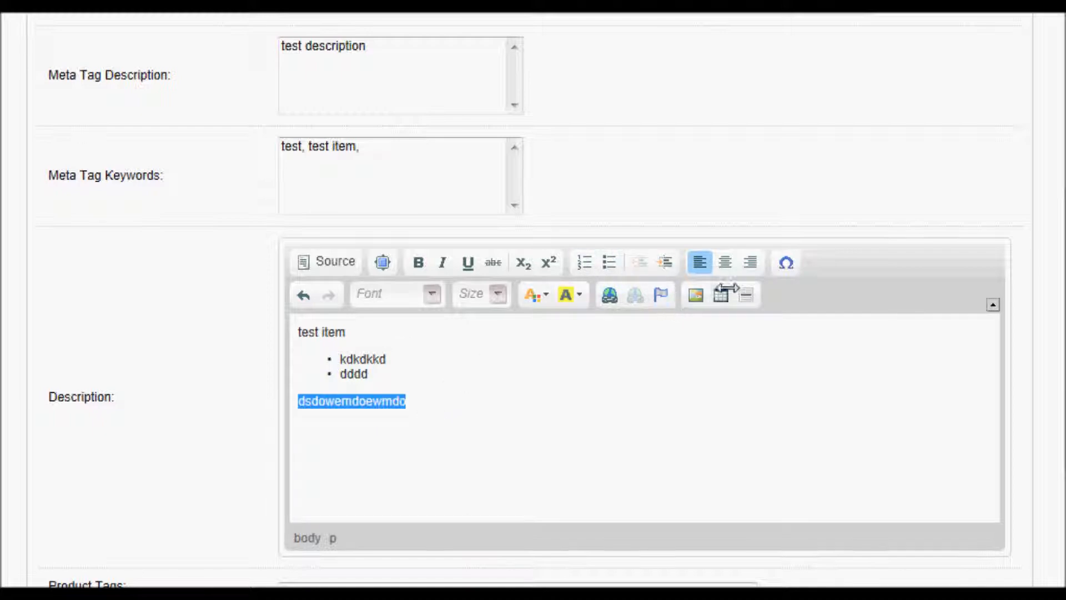
left_click(576, 294)
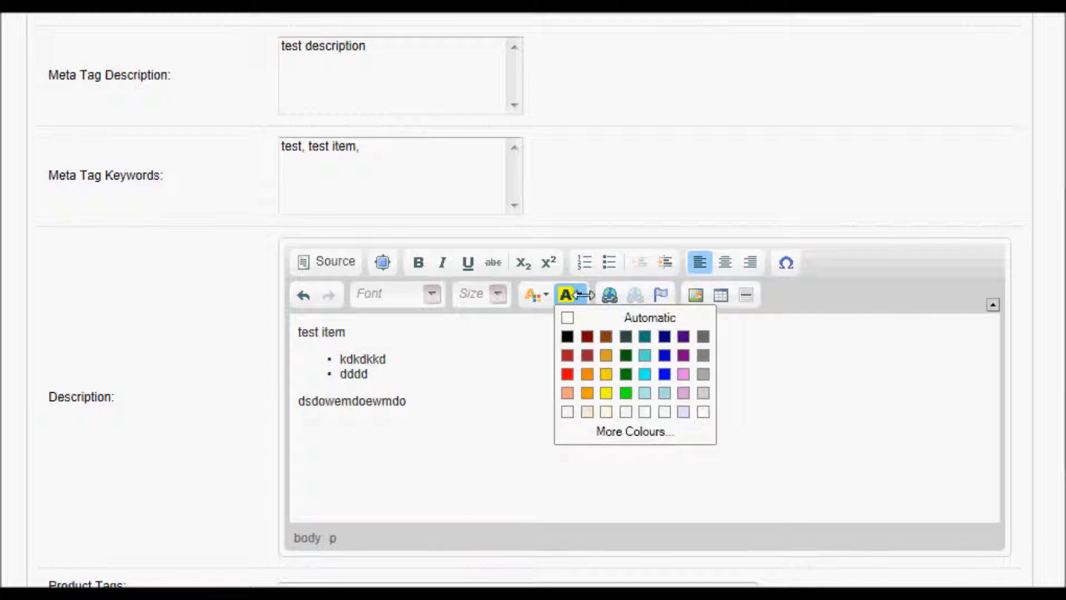
left_click(564, 372)
left_click(511, 381)
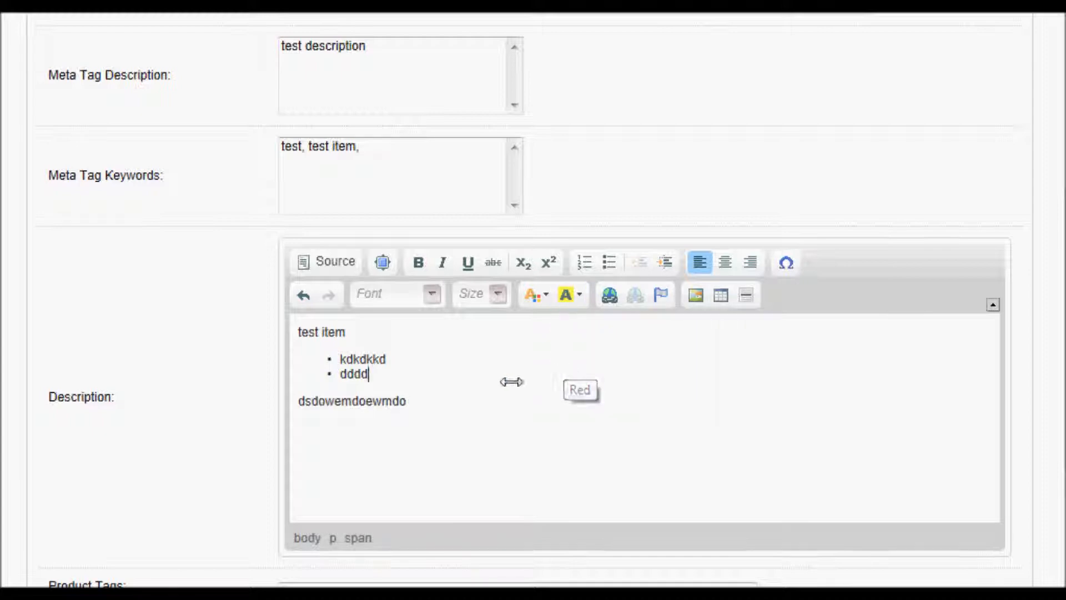
left_click_drag(440, 395, 261, 411)
left_click(576, 295)
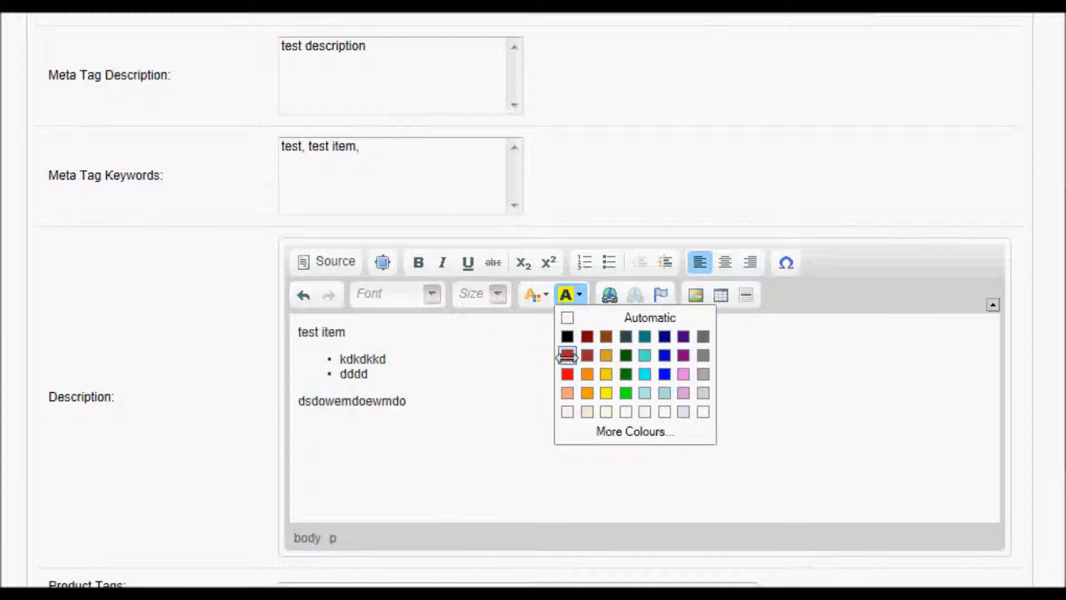
left_click(564, 372)
left_click(513, 374)
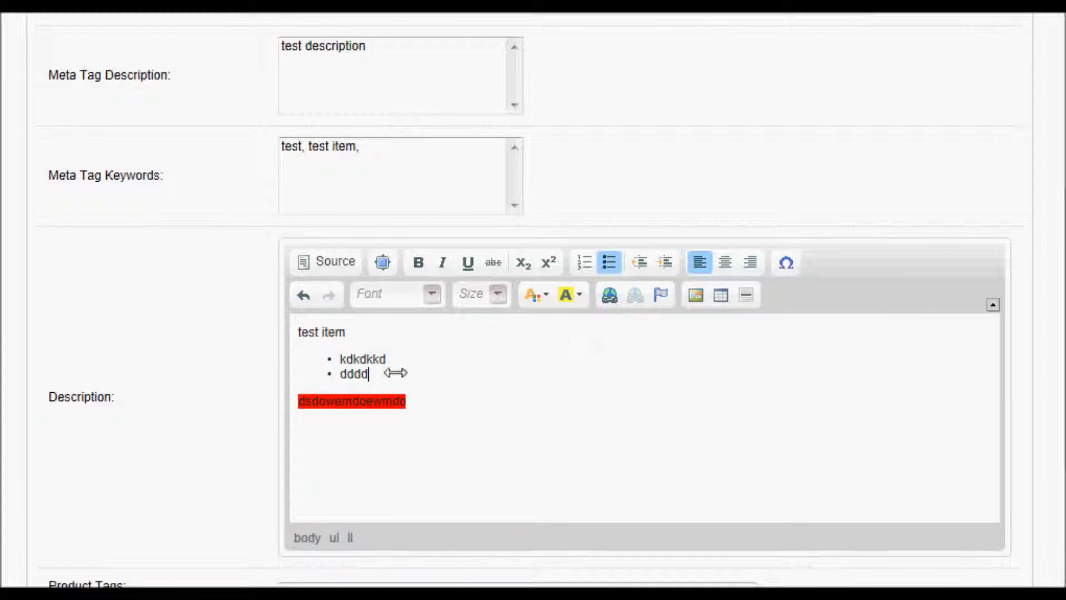
- Colour the second bullet 'dddd' green
left_click(544, 294)
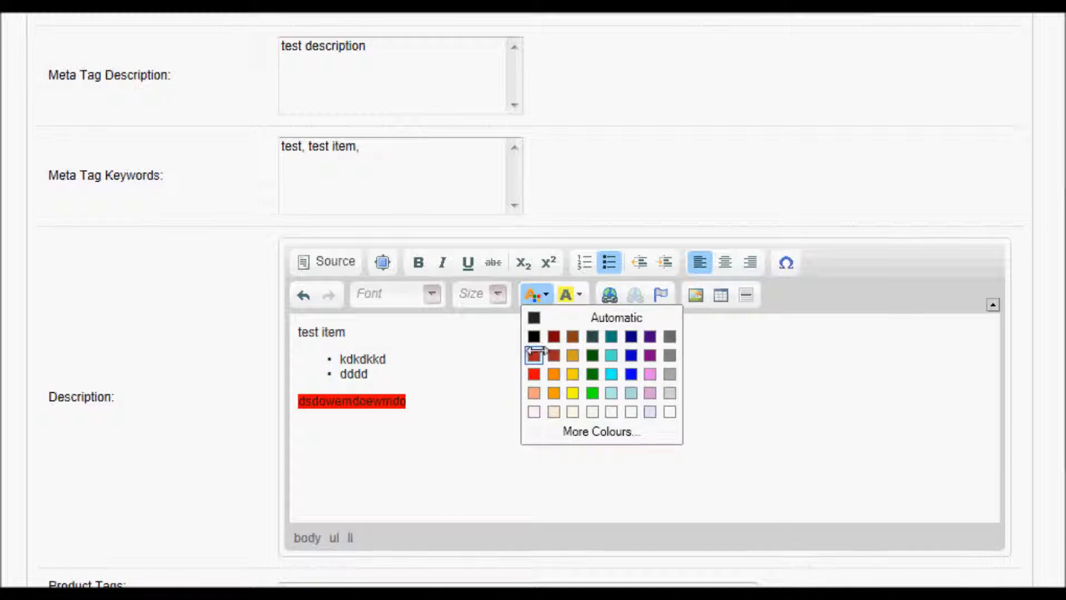
left_click(386, 379)
left_click_drag(386, 379, 337, 374)
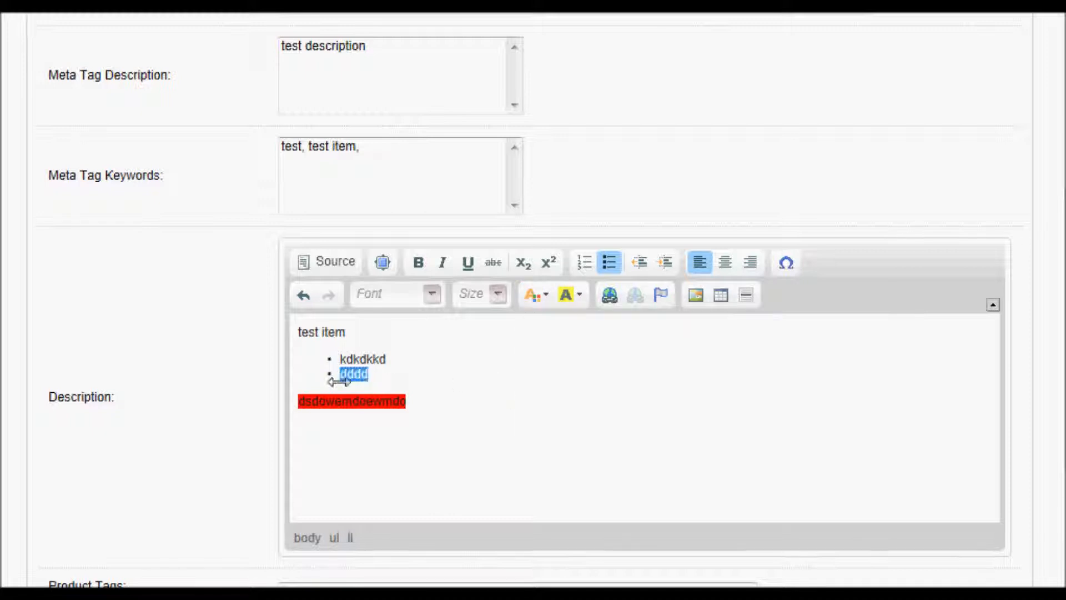
left_click(534, 295)
left_click(591, 355)
left_click(489, 375)
- Resize both bullet items to size 10, then enlarge them to size 16
left_click_drag(459, 381, 339, 358)
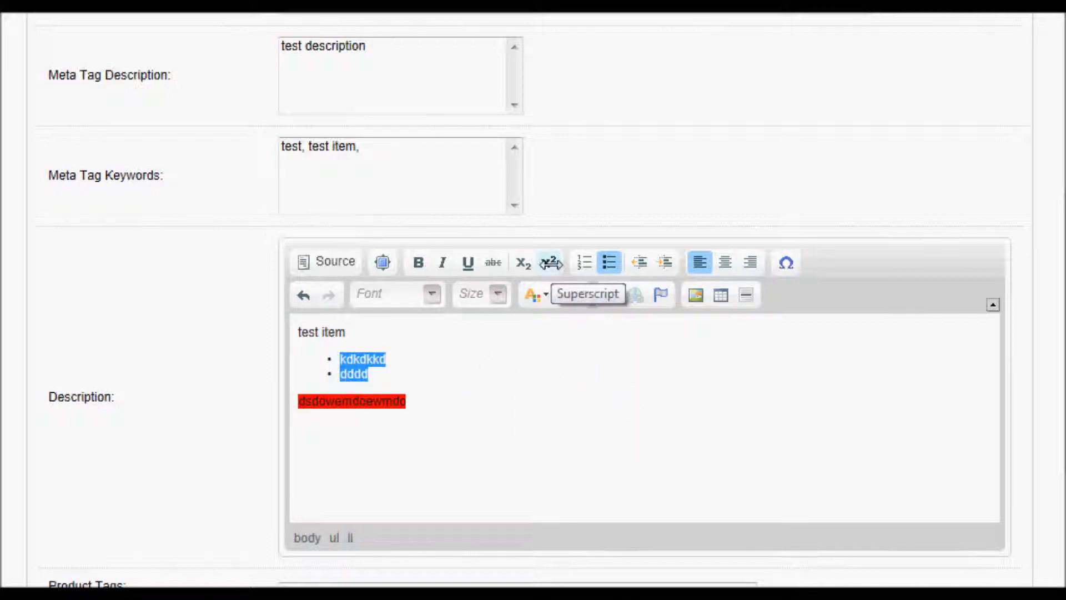
left_click(486, 294)
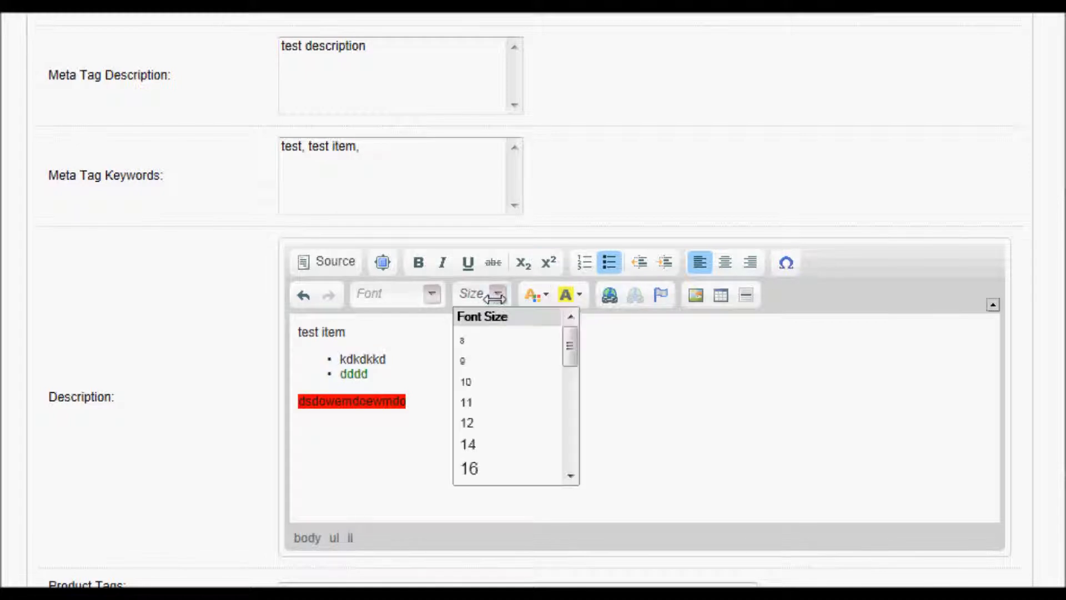
left_click(492, 391)
left_click(423, 371)
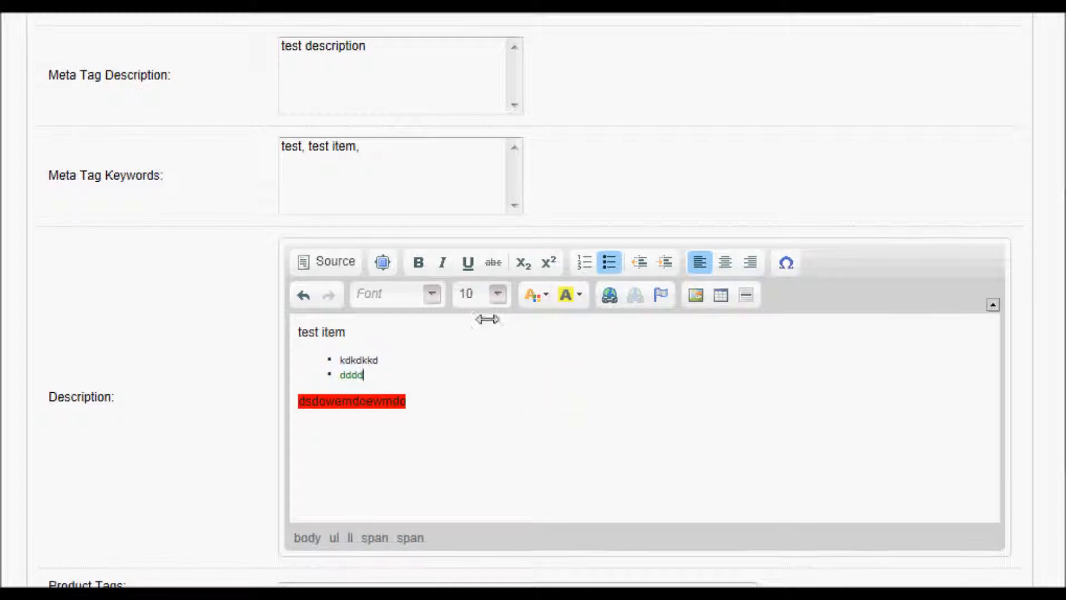
left_click(415, 362)
left_click_drag(408, 379, 338, 358)
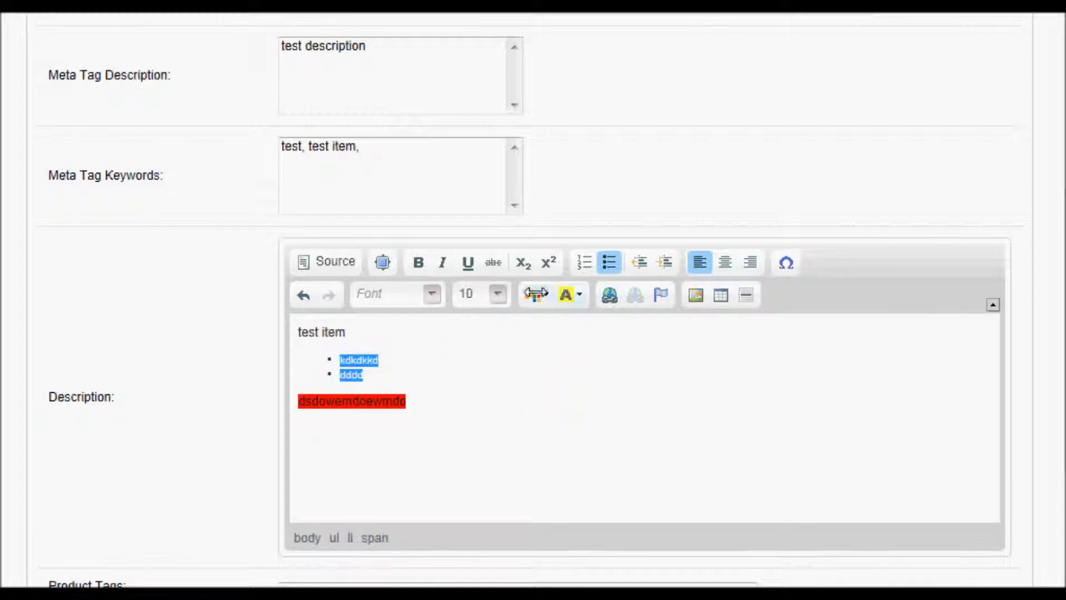
left_click(500, 294)
left_click(520, 466)
left_click(524, 431)
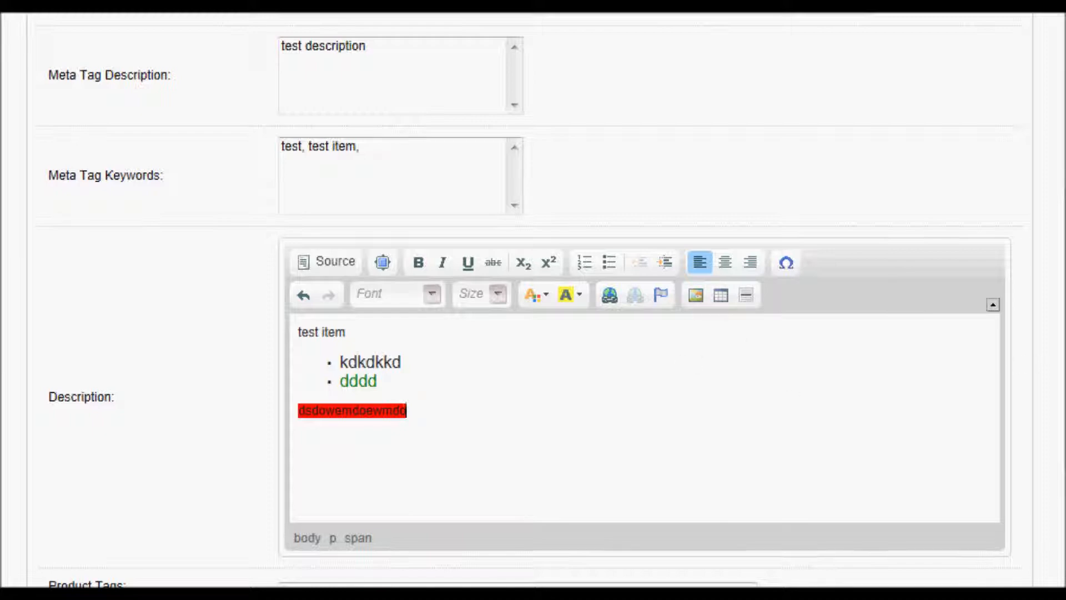
- Enter 'tshirt, tops,' as the Product Tags and return to the top of the form
scroll(698, 483, "down", 3)
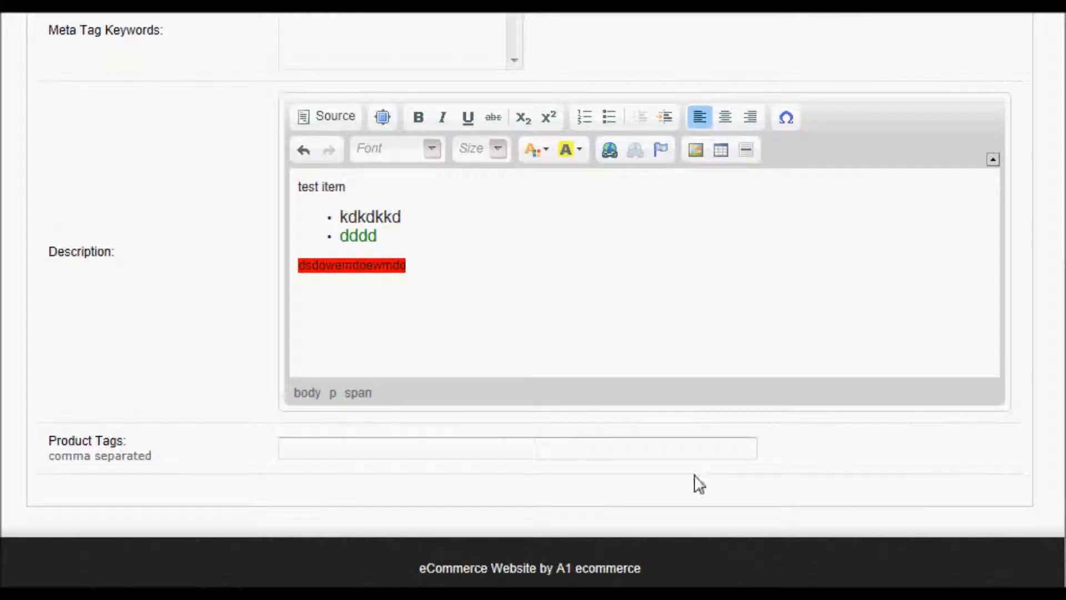
left_click(333, 445)
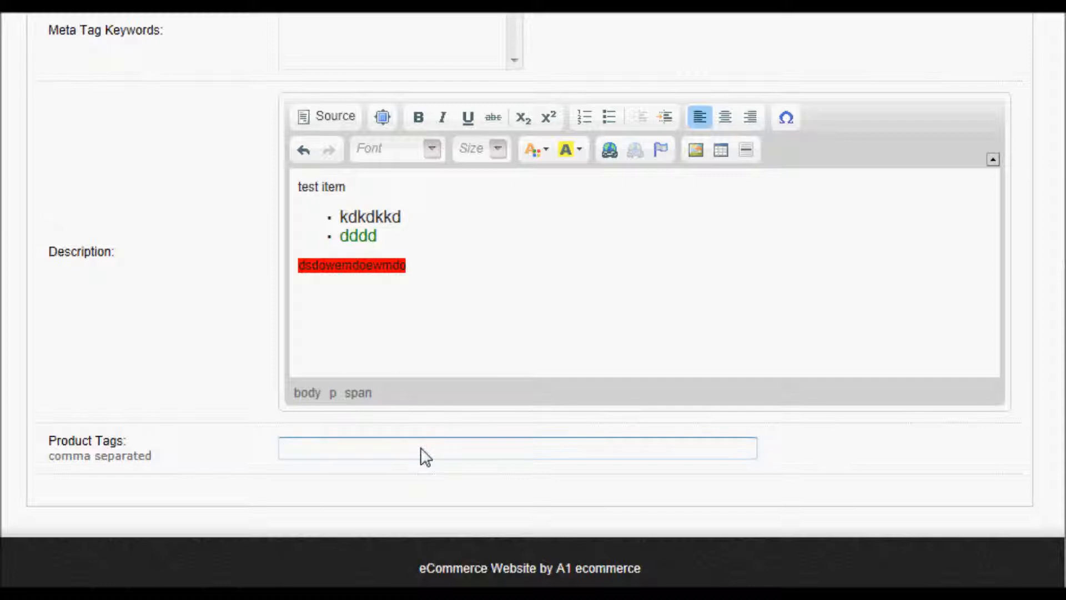
type("tshirt, tops,")
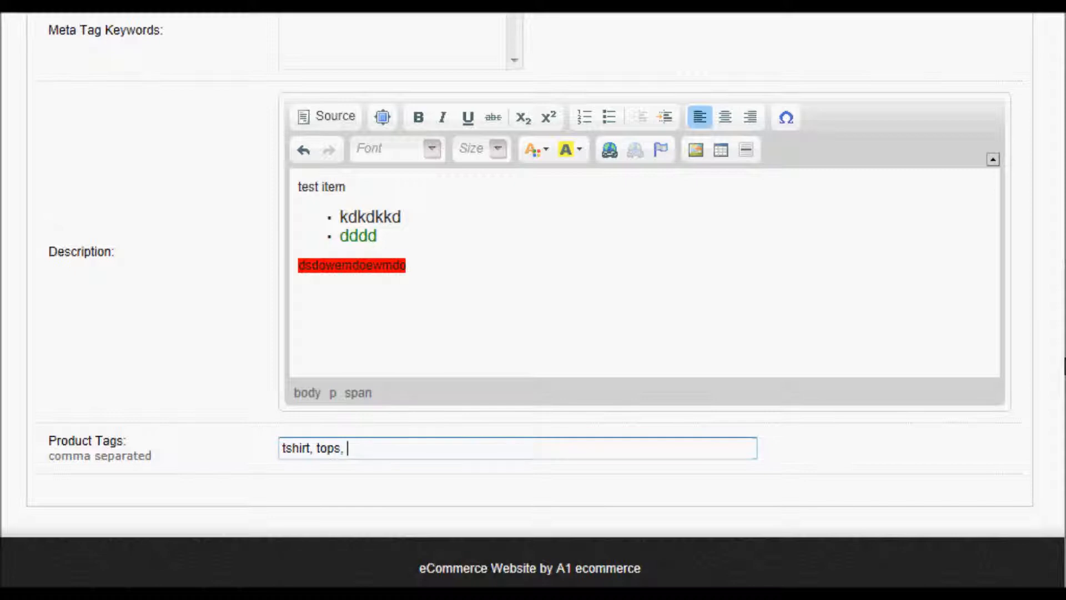
scroll(1064, 366, "up", 3)
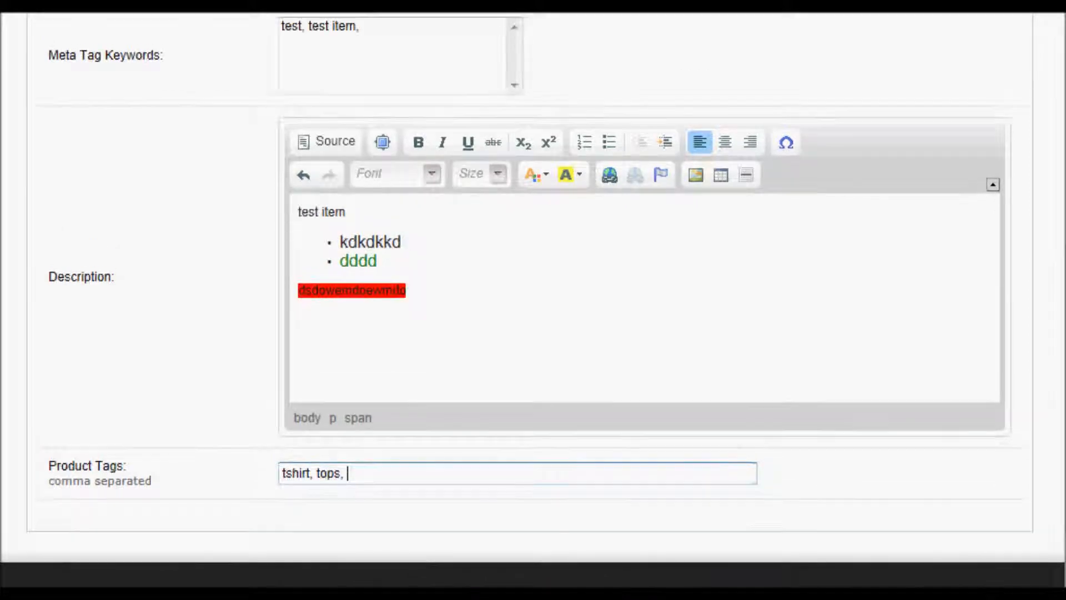
scroll(1065, 275, "up", 3)
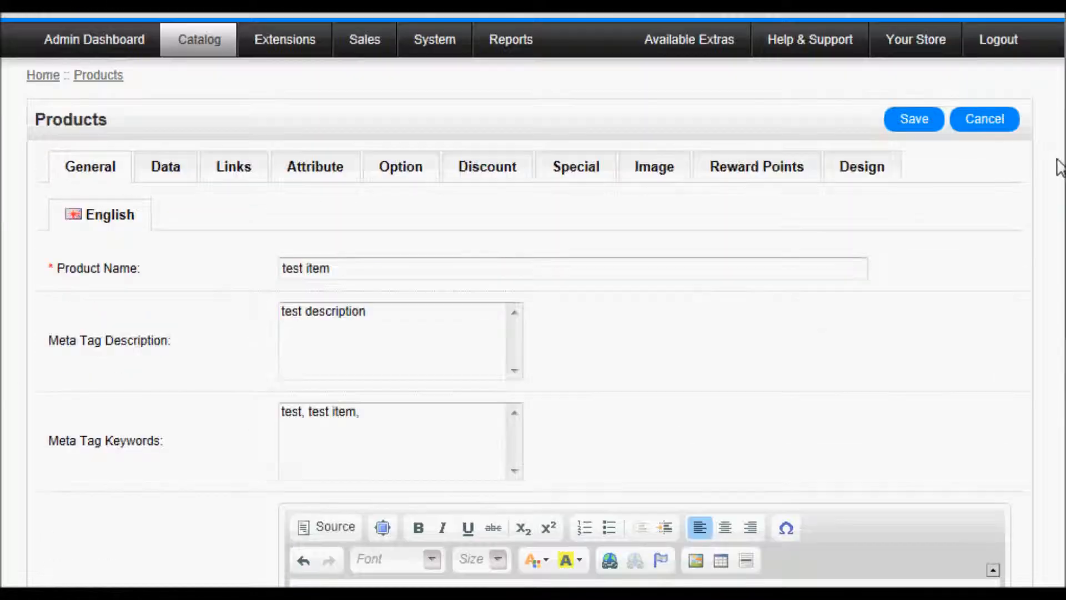
- On the Data tab, enter model 'test' and SKU 654567
left_click(167, 174)
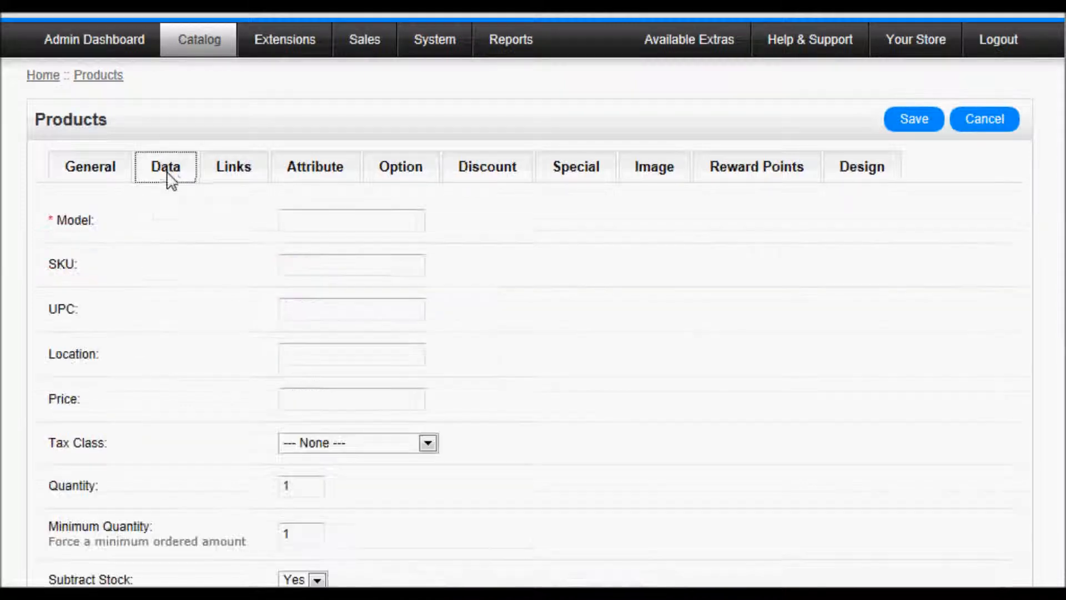
left_click(342, 225)
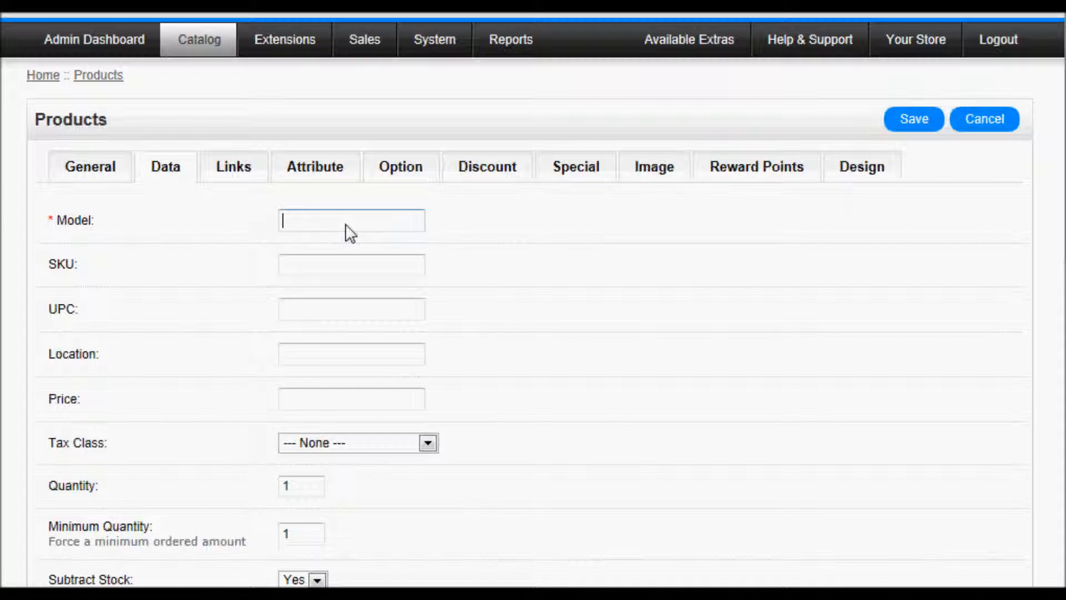
type("test")
left_click(319, 268)
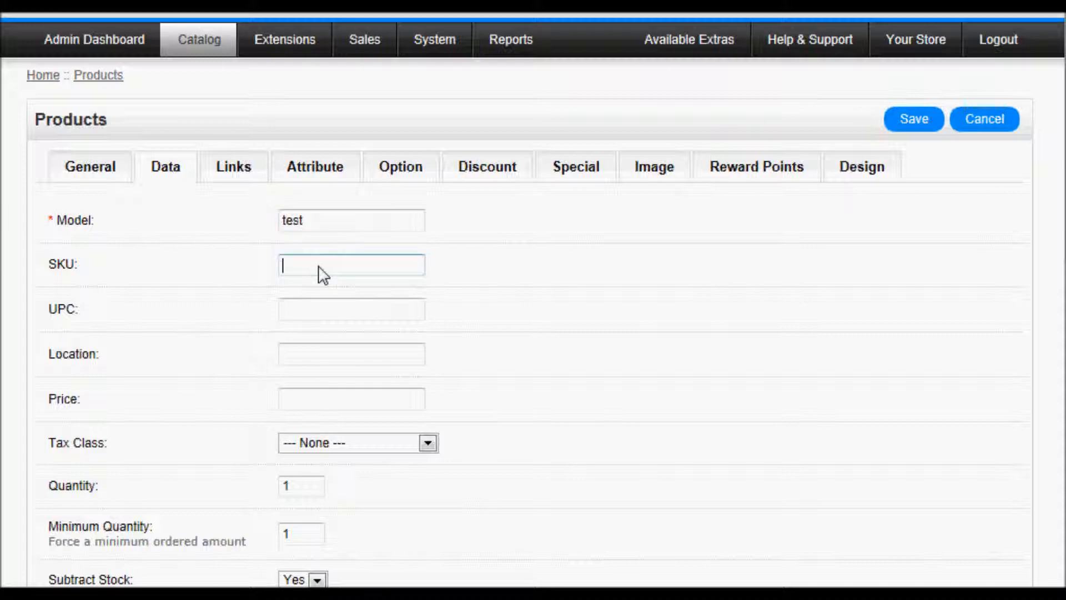
type("654567")
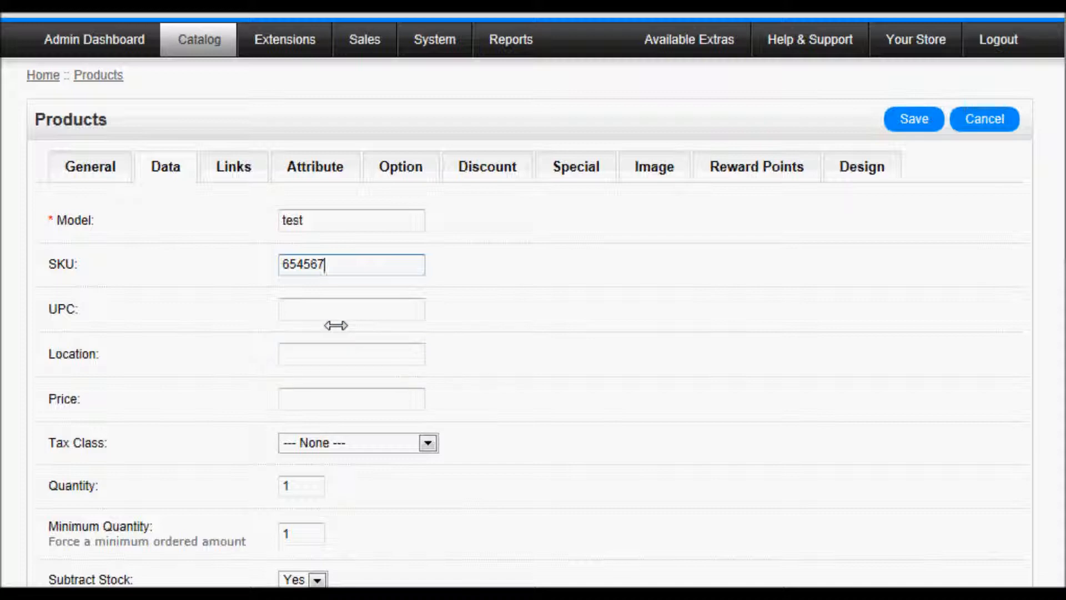
left_click(308, 315)
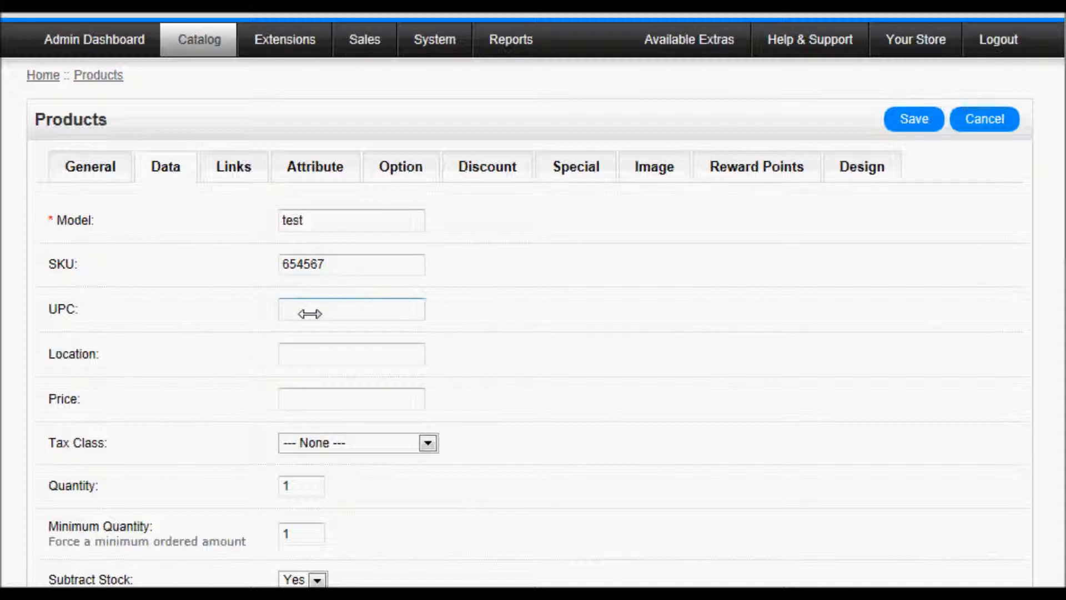
left_click(318, 353)
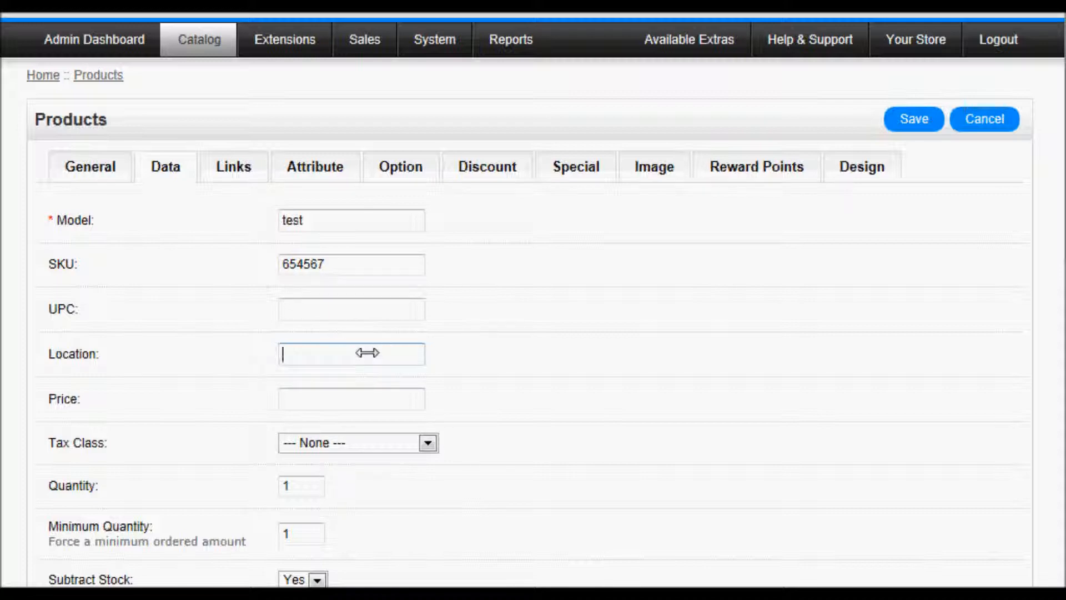
- Set price 99.99 and quantity 10, with Tax Class None and Out Of Stock status
left_click(362, 401)
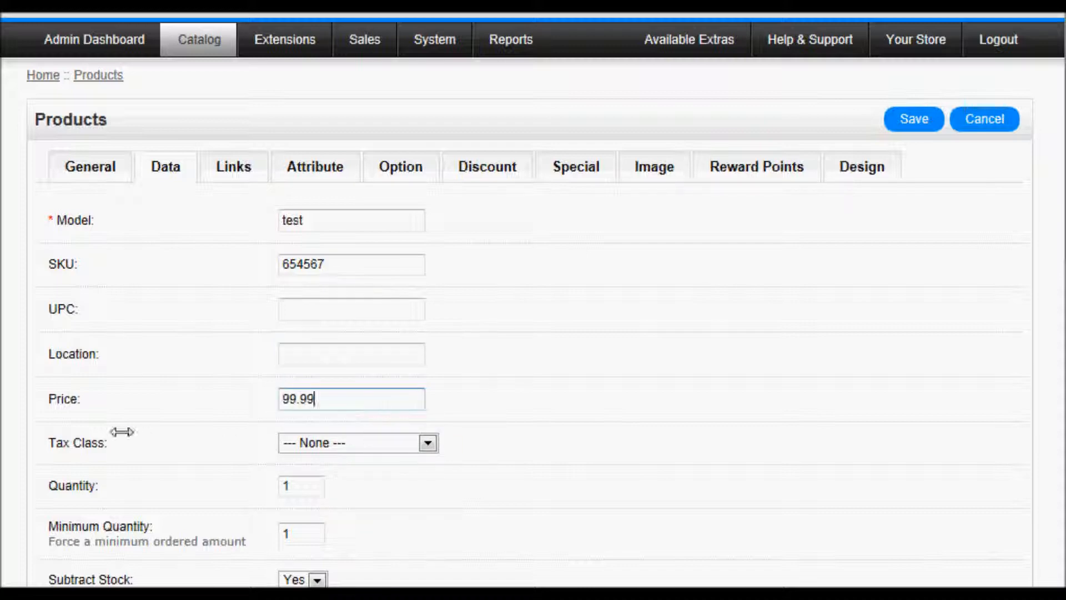
left_click(333, 443)
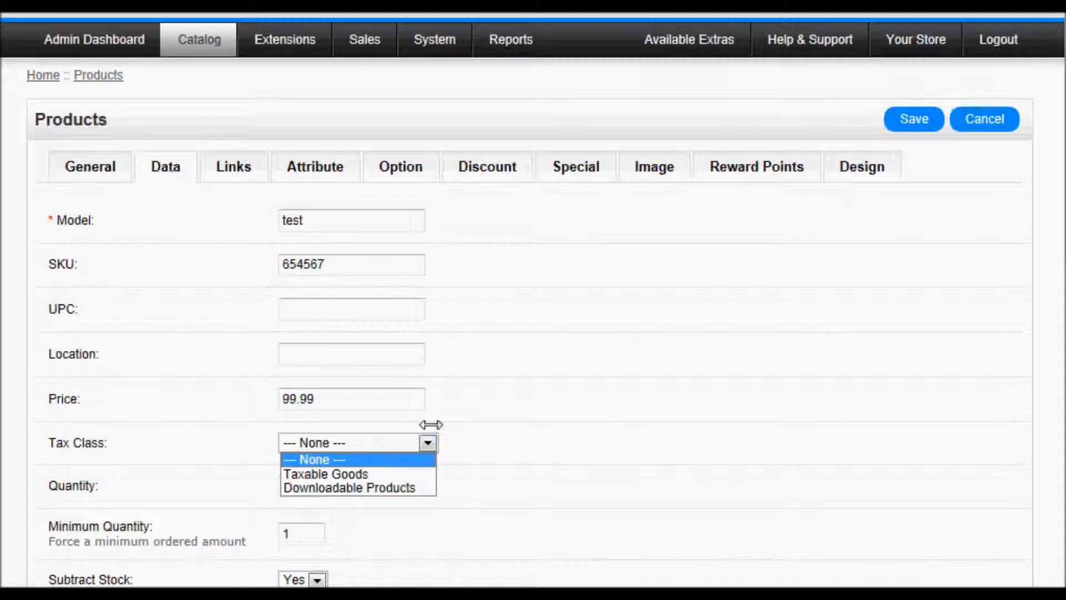
left_click(124, 440)
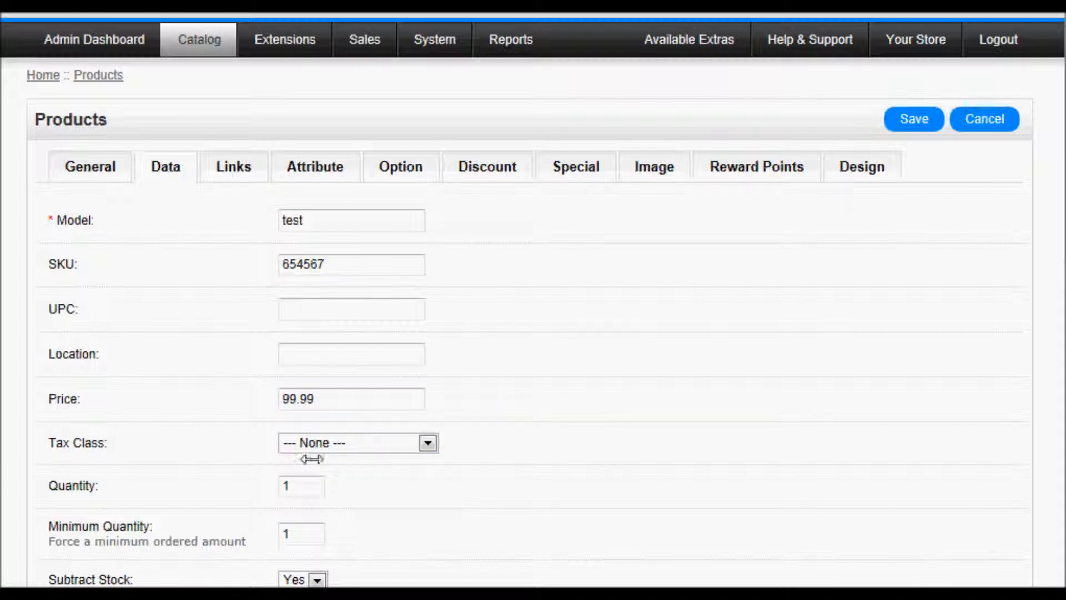
left_click(308, 483)
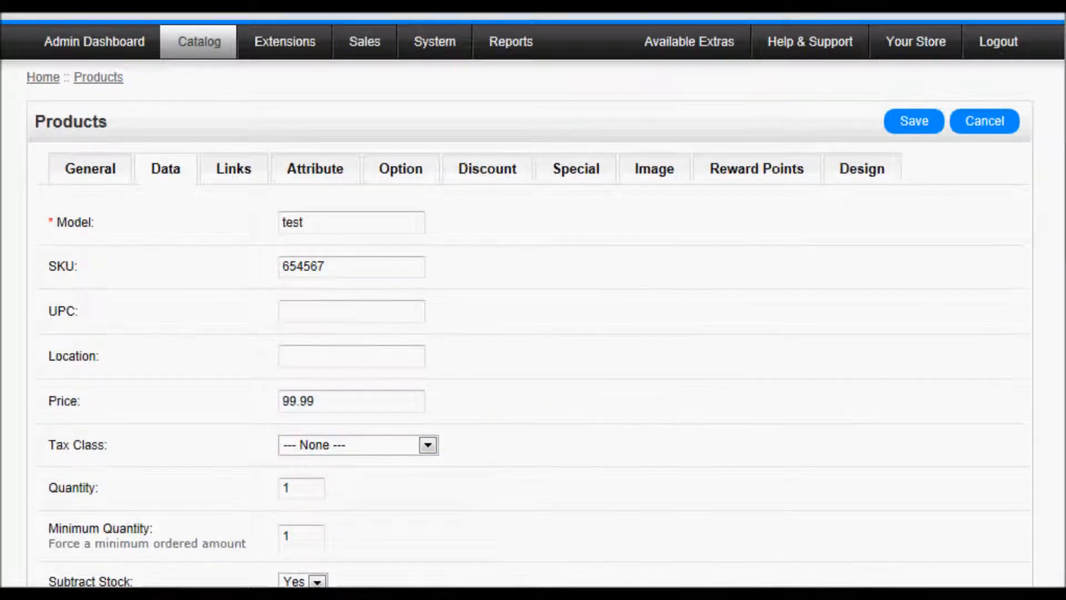
scroll(611, 277, "down", 3)
left_click(298, 317)
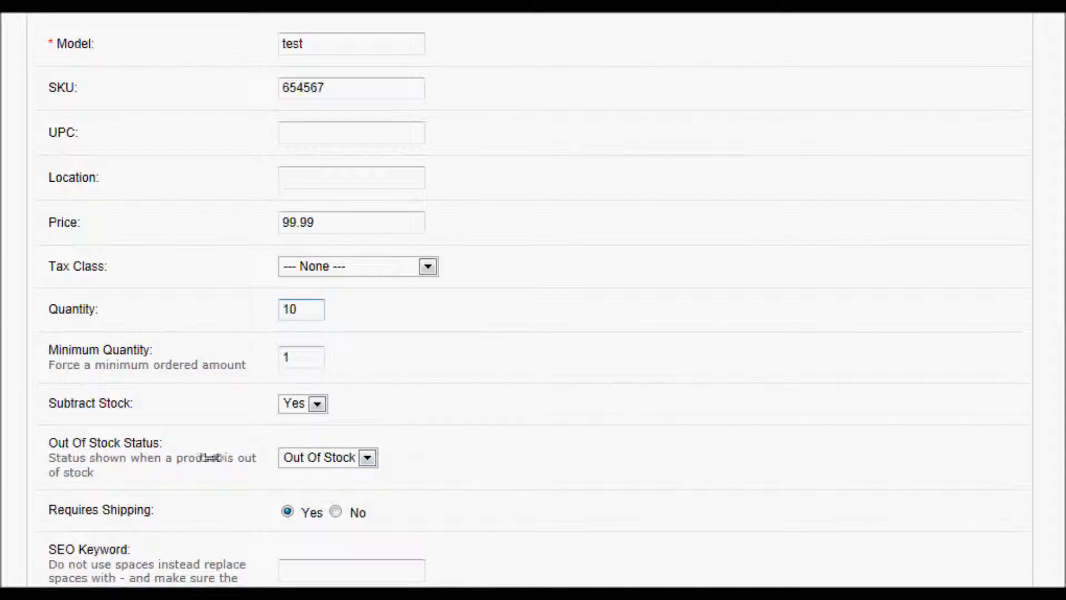
left_click(368, 457)
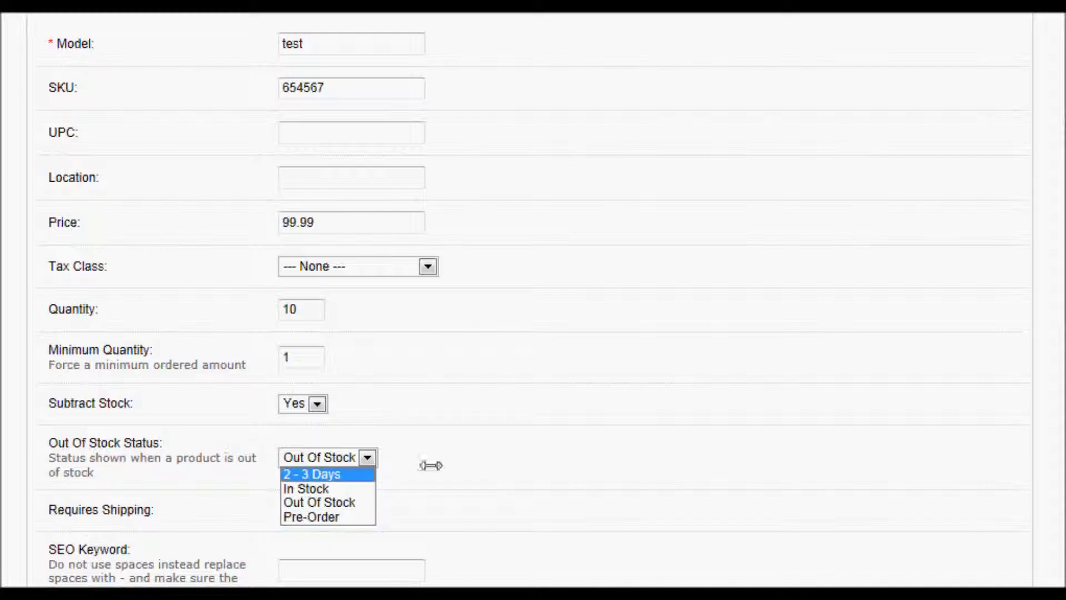
left_click(464, 454)
left_click(368, 457)
left_click(355, 502)
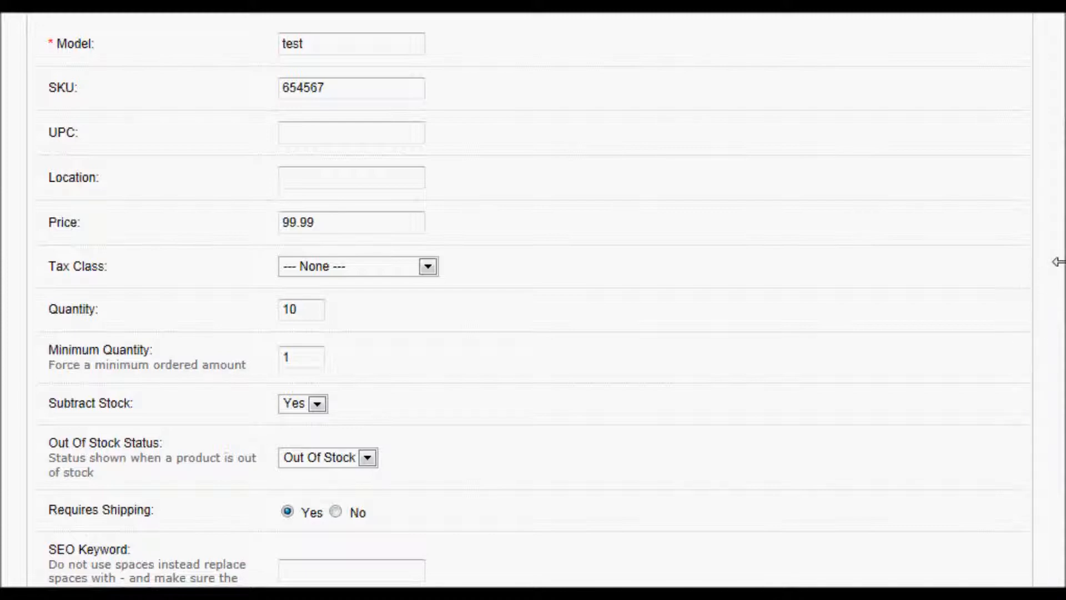
scroll(1062, 278, "down", 2)
- Enter 'test-item' as the SEO keyword, deleting the stray trailing characters
scroll(1062, 300, "down", 2)
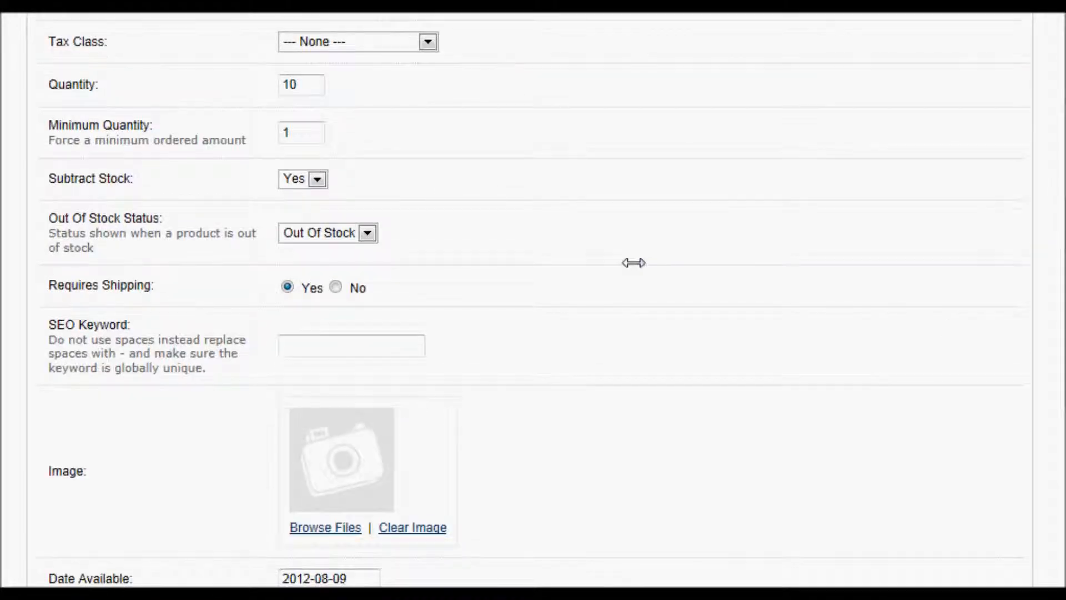
left_click(306, 350)
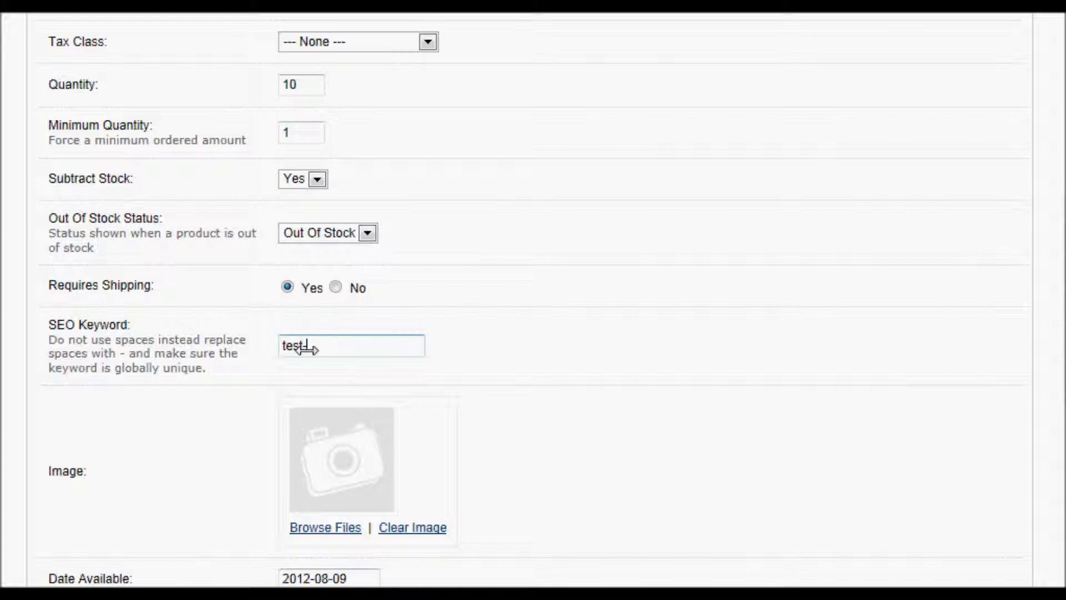
type("em")
key("BackSpace")
key("BackSpace")
key("BackSpace")
key("BackSpace")
scroll(1062, 323, "down", 3)
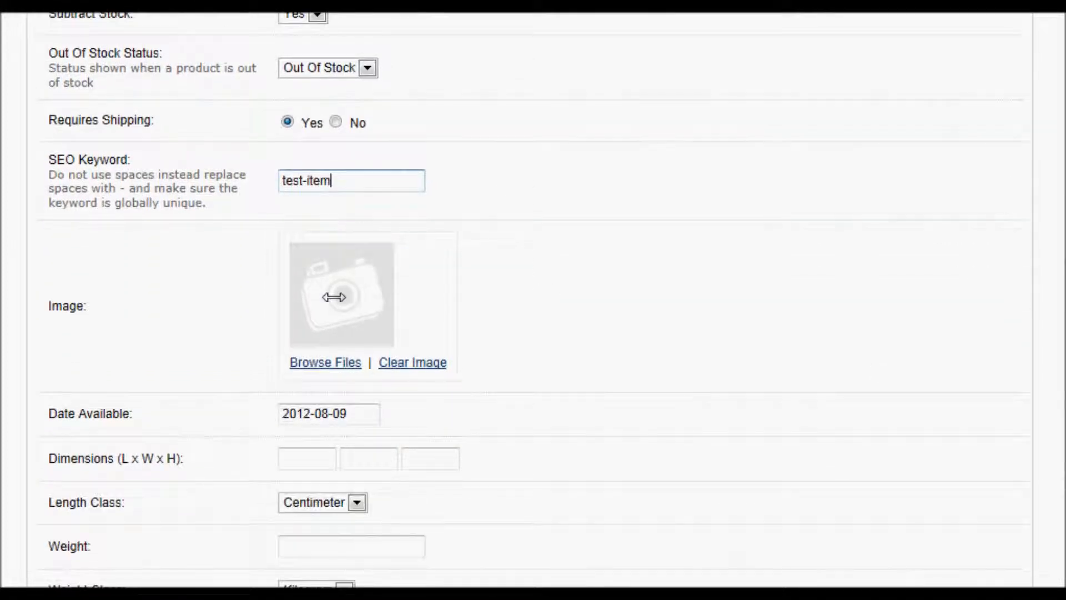
- Pick mens-ring.jpg from the rings folder in the Image Manager as the product image
left_click(325, 362)
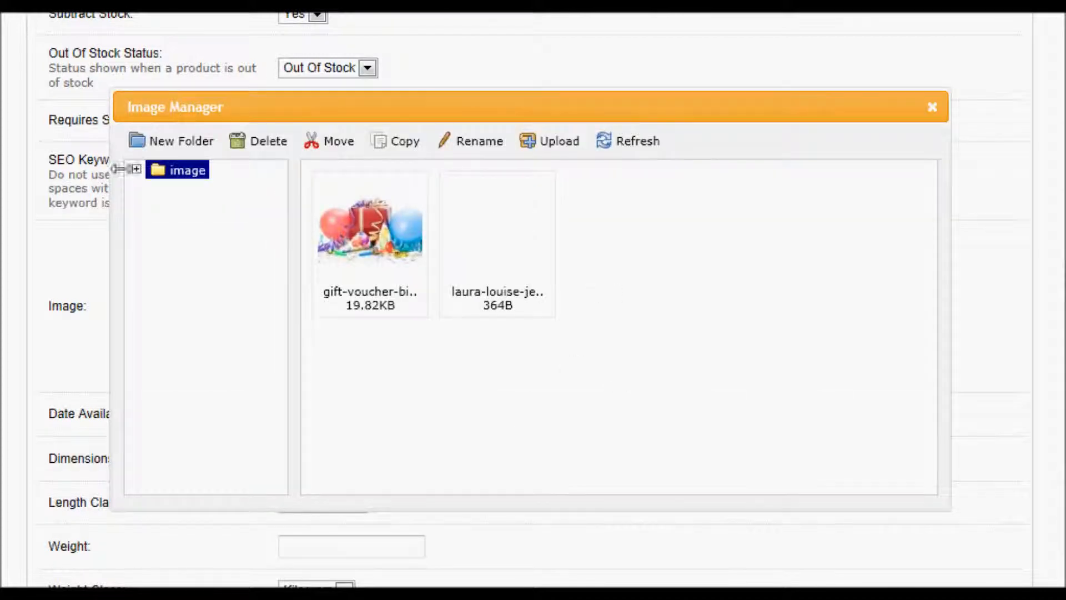
left_click(136, 169)
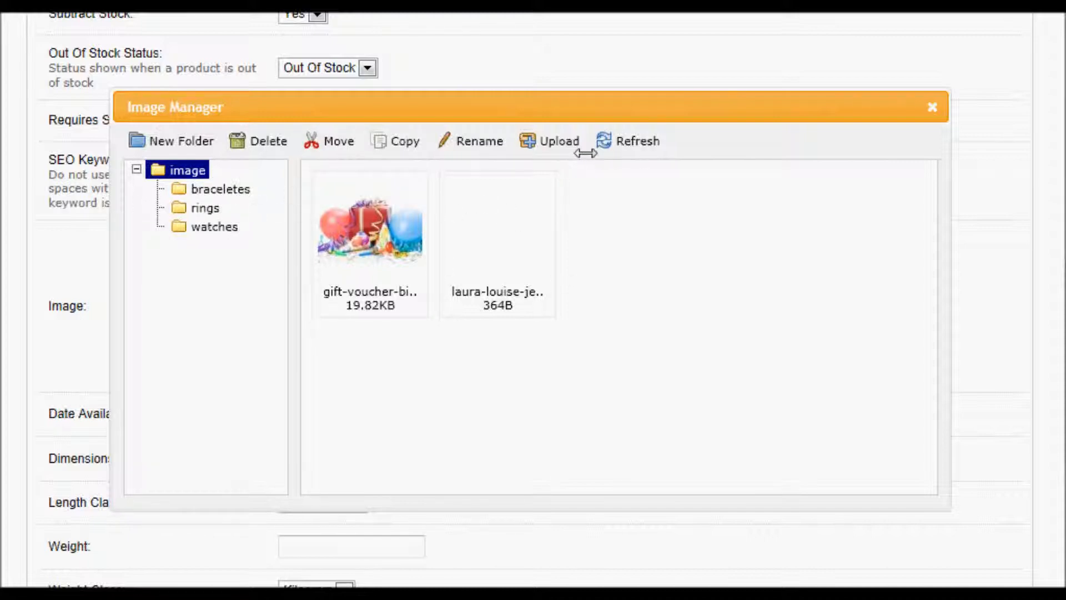
left_click(202, 208)
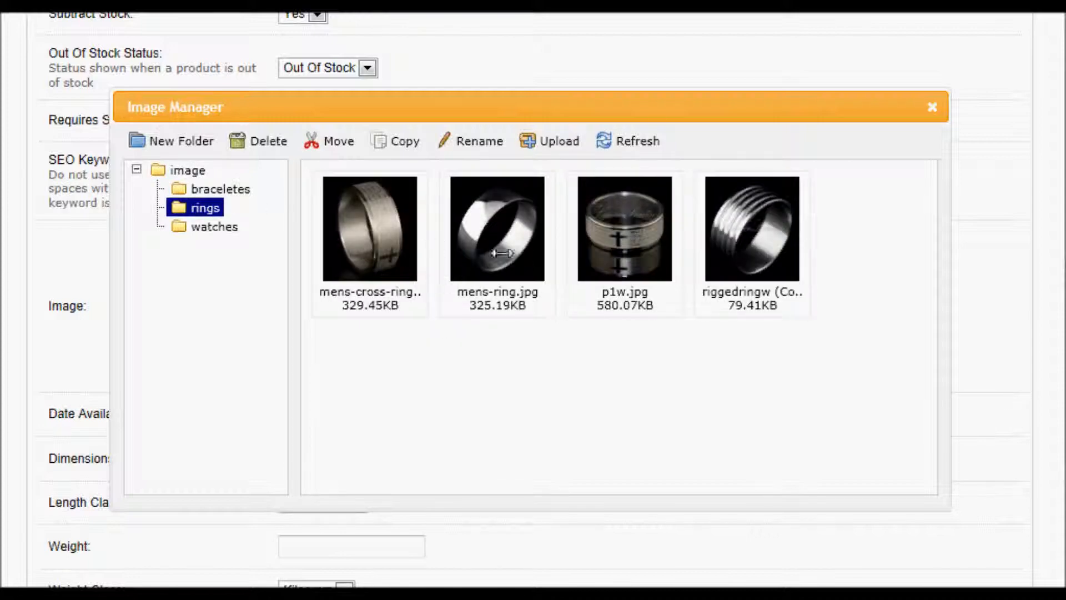
left_click(514, 259)
left_click(511, 258)
left_click(510, 259)
left_click(510, 259)
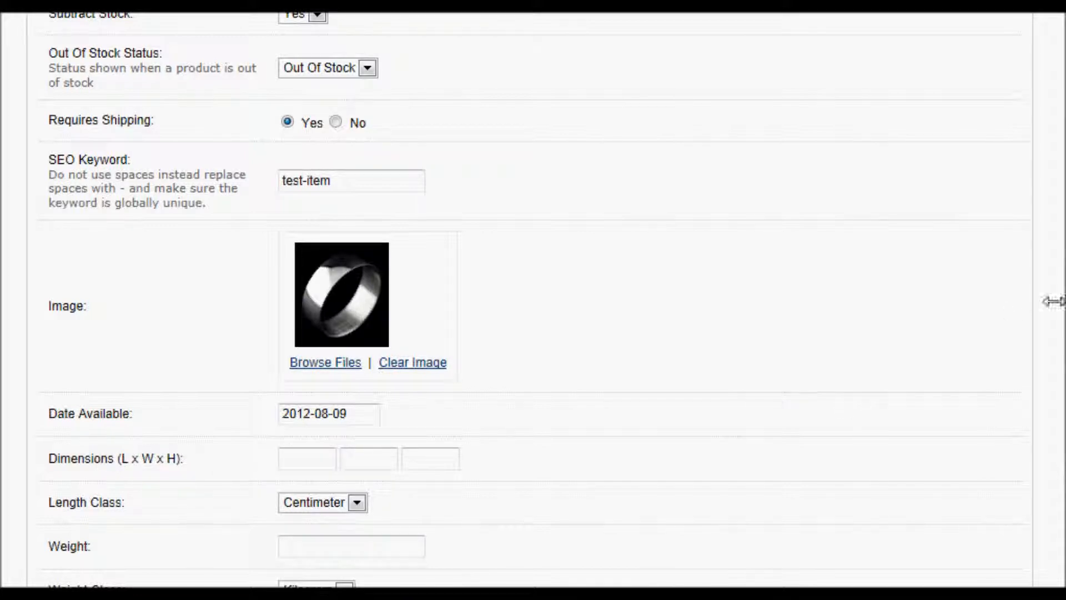
- Review the remaining Data fields down to Sort Order, keeping Centimeter as the length class
scroll(1057, 317, "down", 2)
scroll(1061, 333, "down", 1)
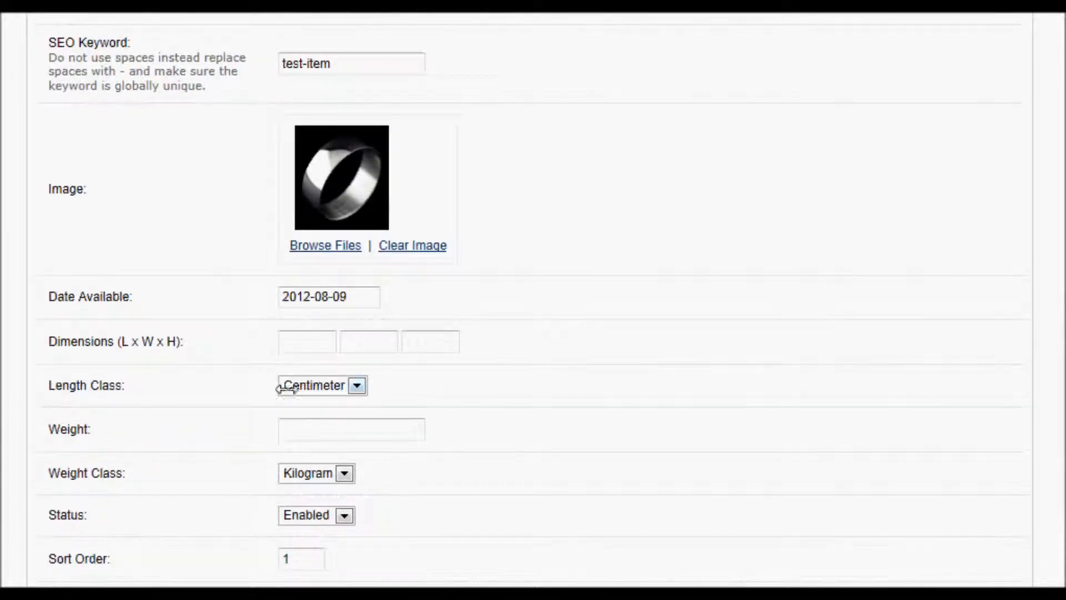
left_click(354, 385)
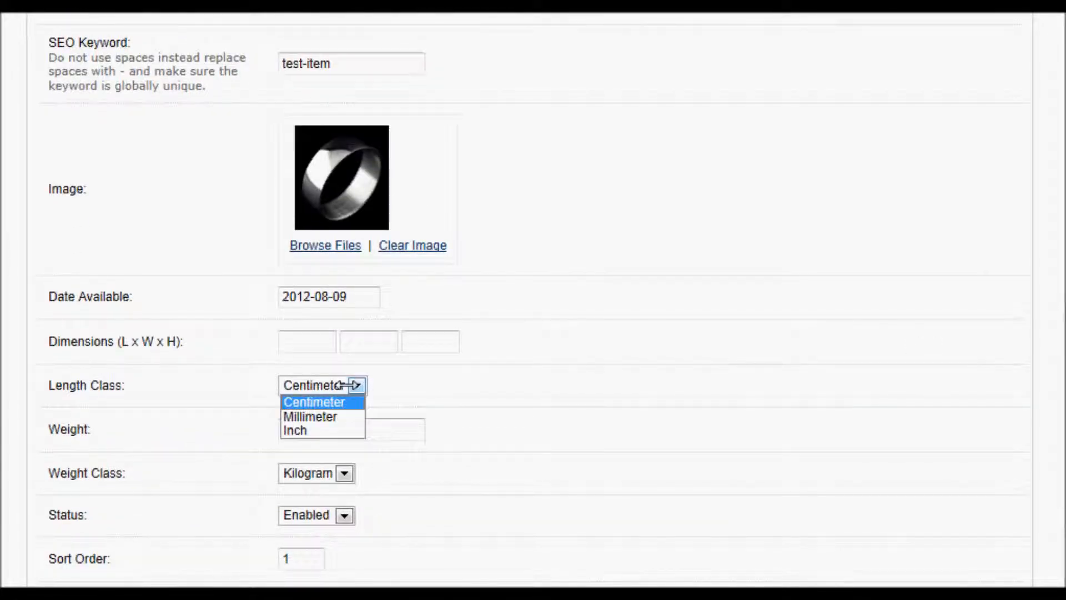
left_click(451, 388)
left_click(414, 431)
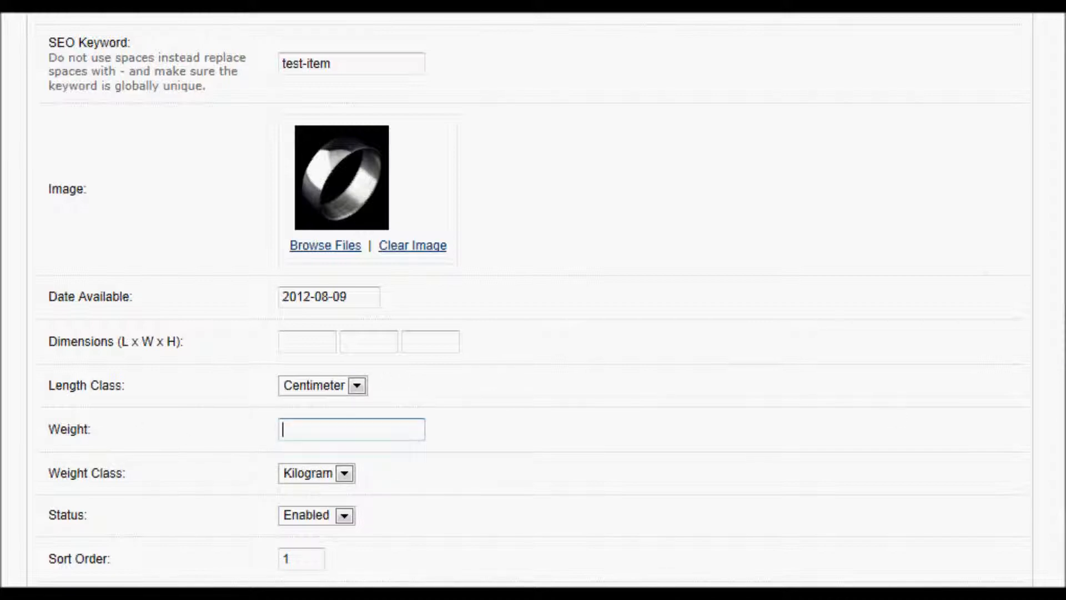
scroll(888, 417, "down", 4)
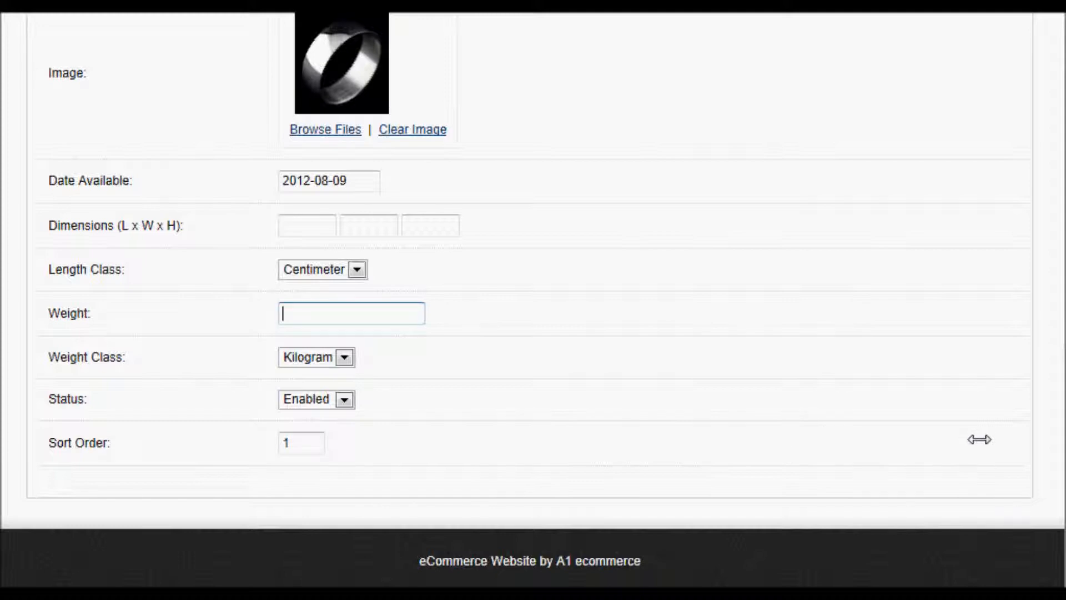
left_click_drag(1064, 434, 1064, 430)
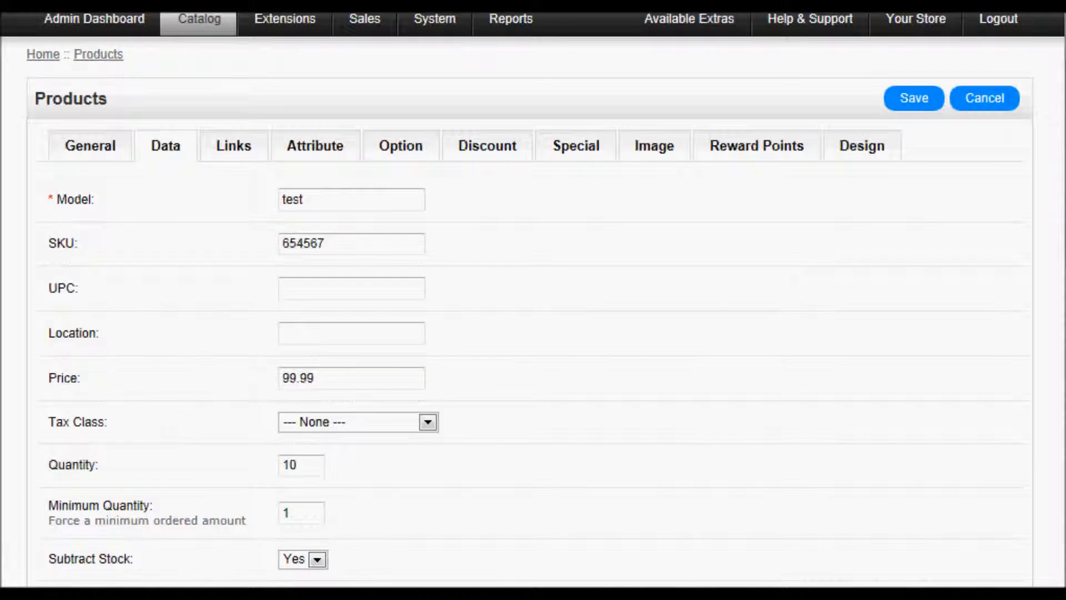
- On the Links tab, keep Manufacturer None and tick Bracelet's & Bangles and Charm's
left_click(234, 145)
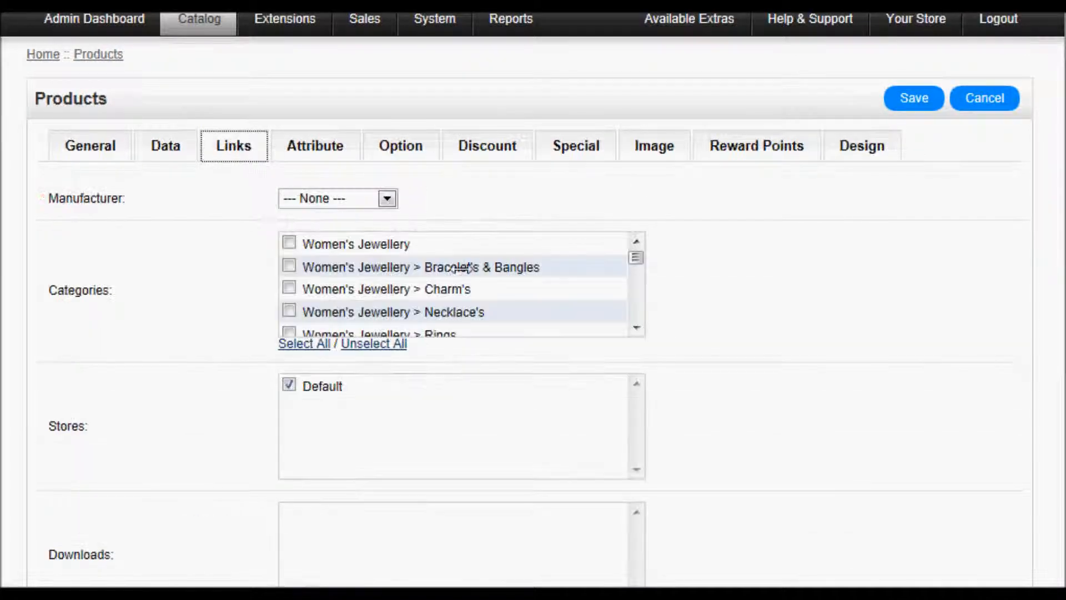
left_click(361, 194)
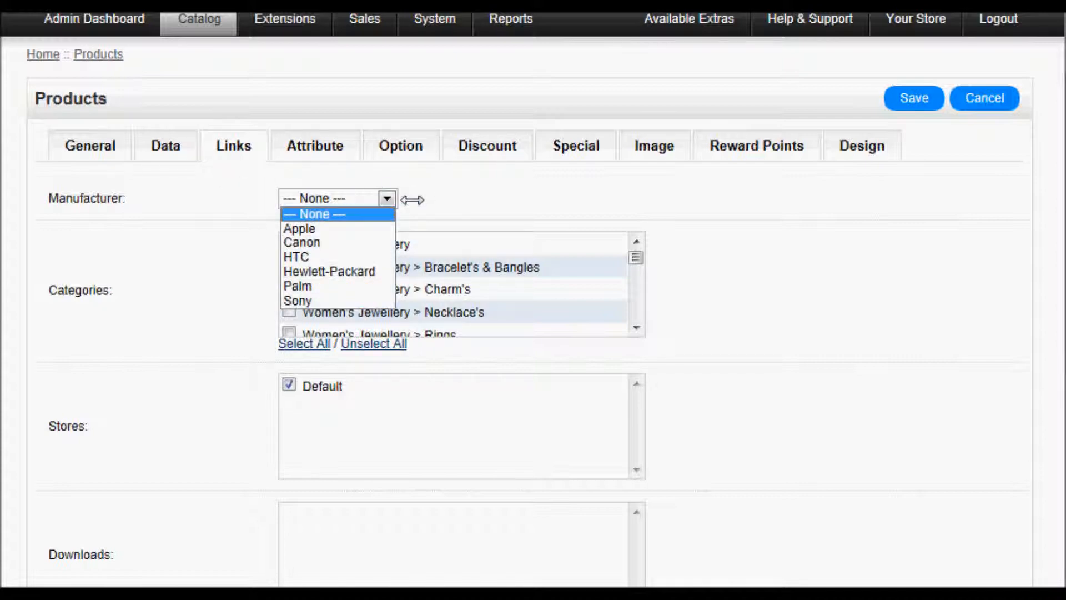
left_click(453, 192)
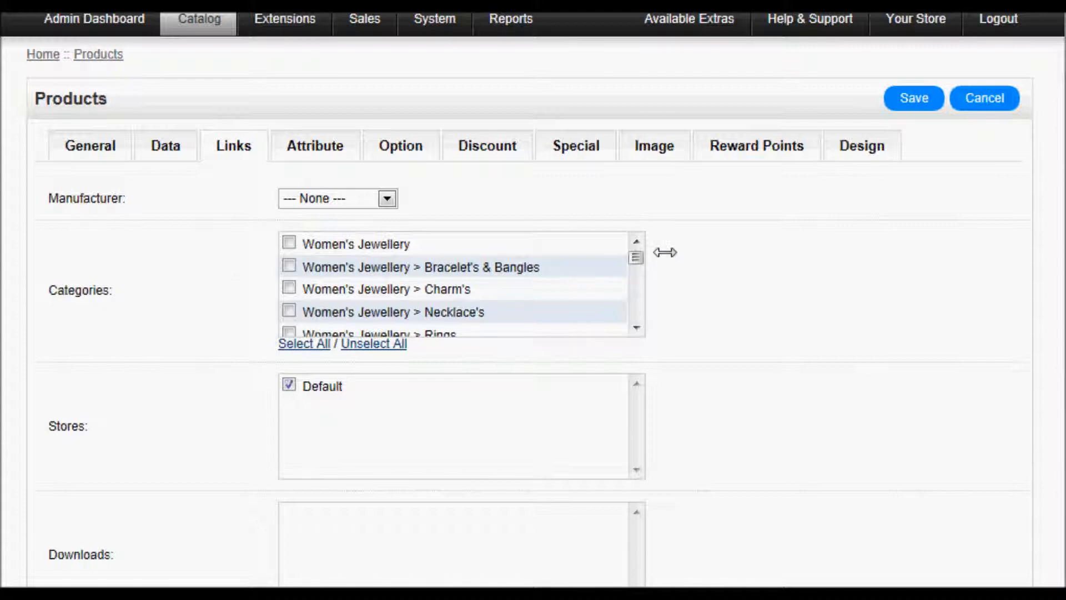
left_click(289, 265)
left_click(289, 287)
scroll(1056, 202, "down", 3)
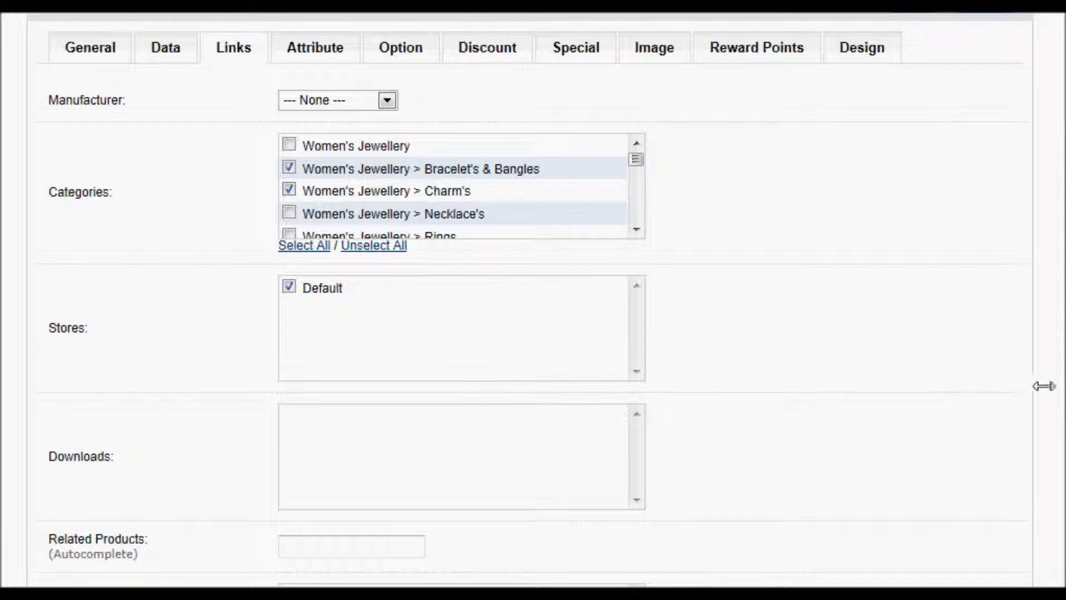
scroll(1060, 389, "down", 3)
scroll(1063, 413, "down", 1)
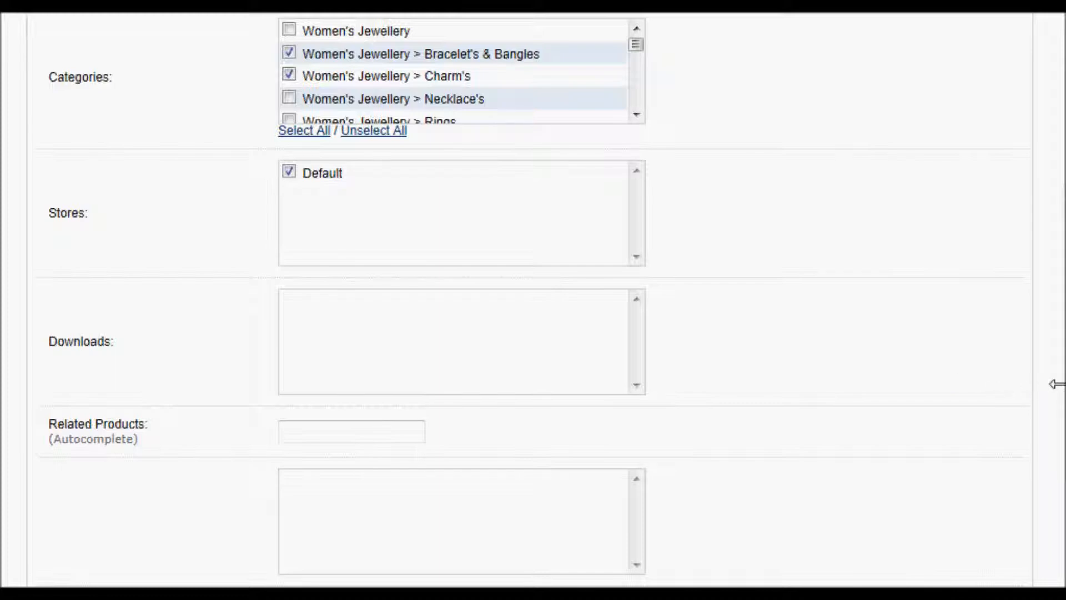
scroll(1060, 383, "down", 4)
- Add the pink face bangle watch, ridged stainless steel band and Lords Prayer band as related products
left_click(360, 320)
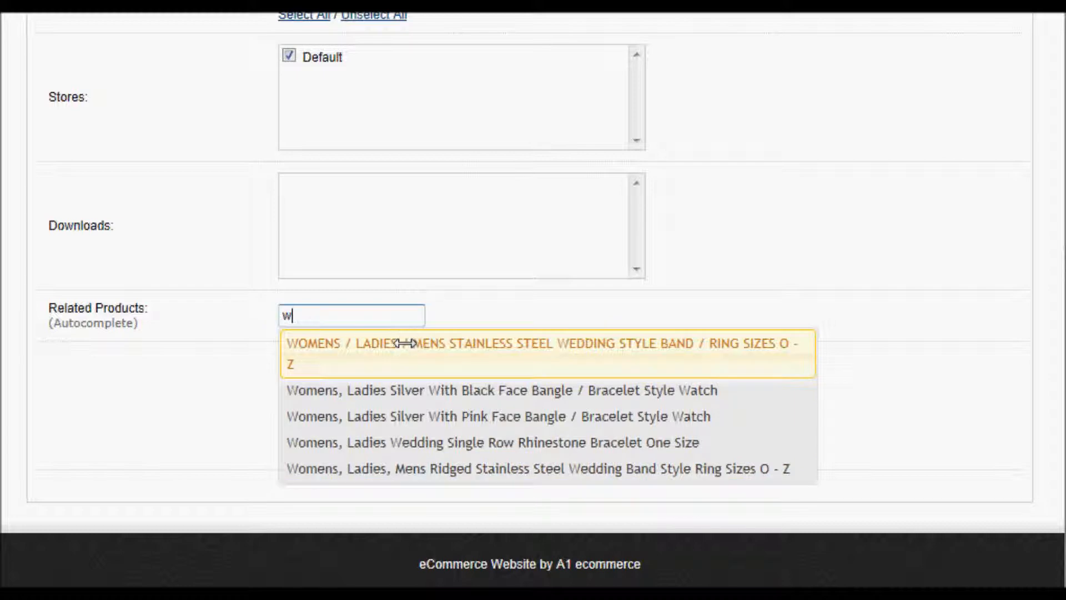
left_click(416, 411)
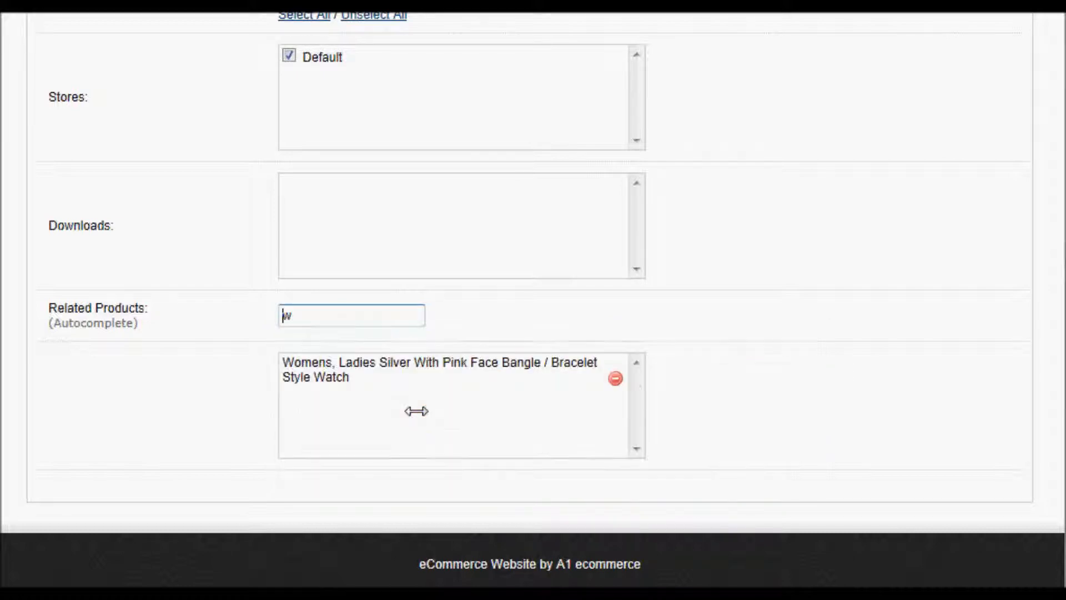
type("w")
left_click(395, 466)
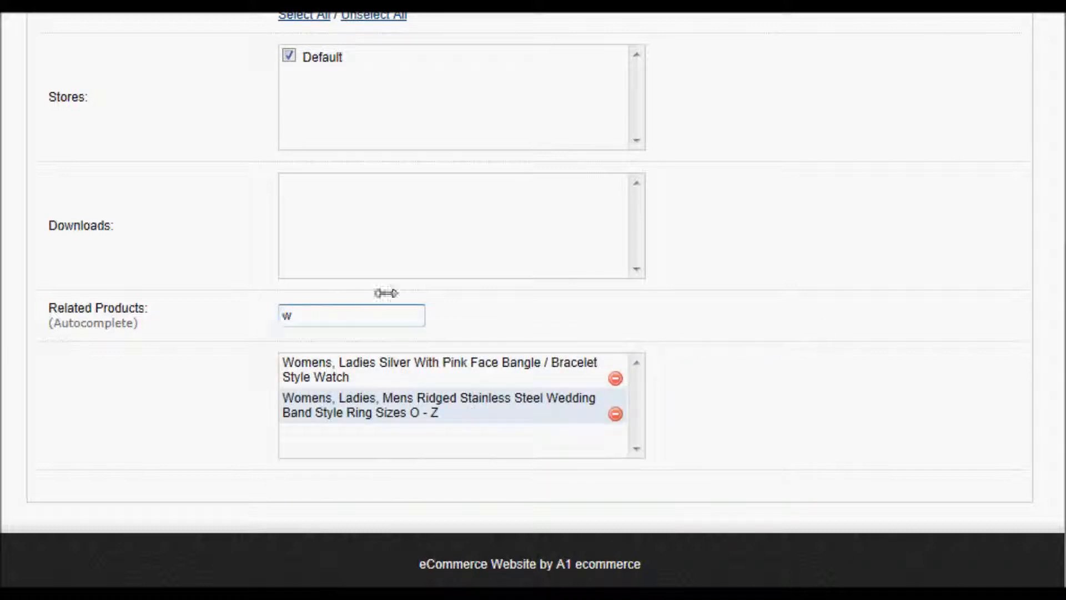
type("m")
key("BackSpace")
type("m")
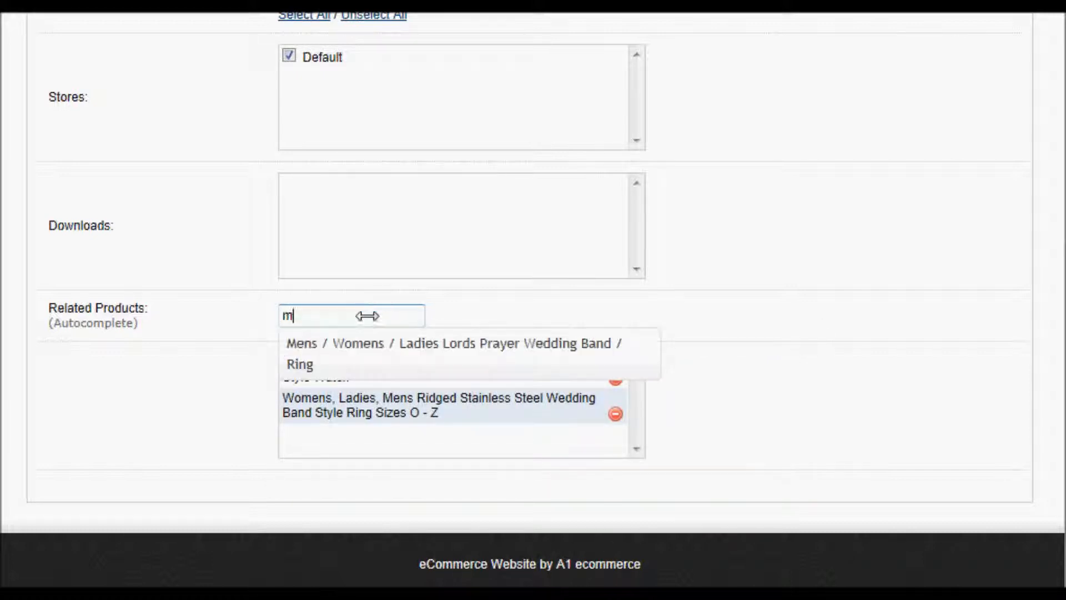
left_click(359, 340)
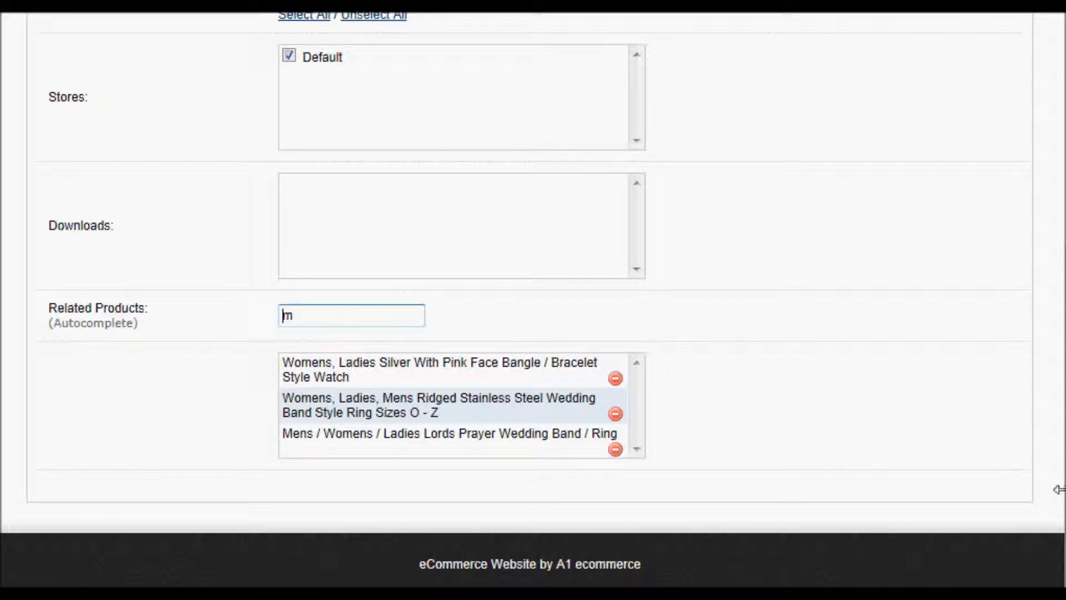
scroll(1058, 489, "up", 7)
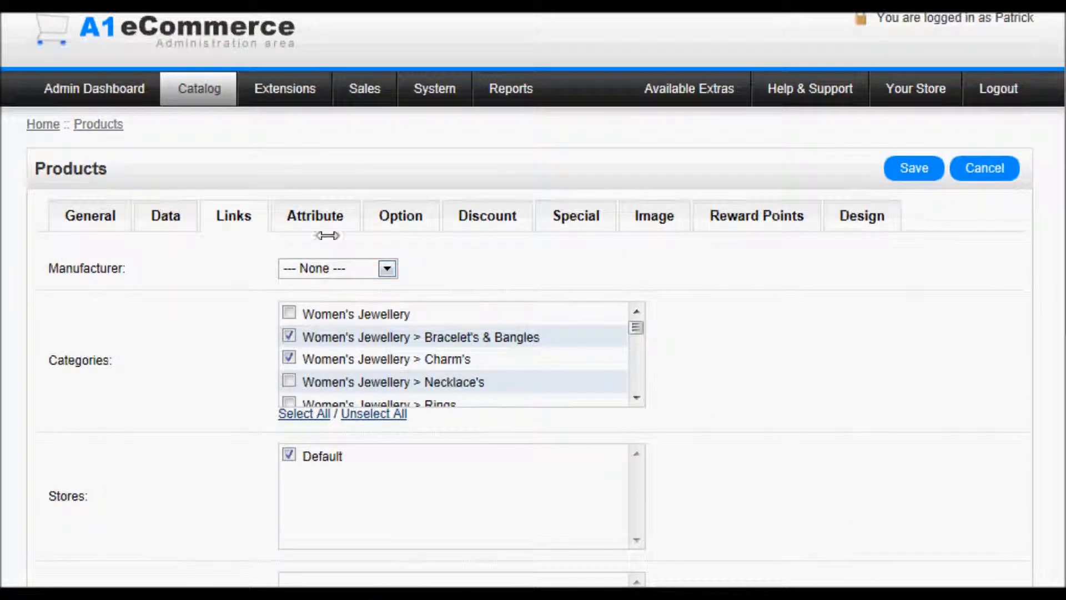
- Add a trial attribute row named 'rom' to the product, then remove it
left_click(325, 218)
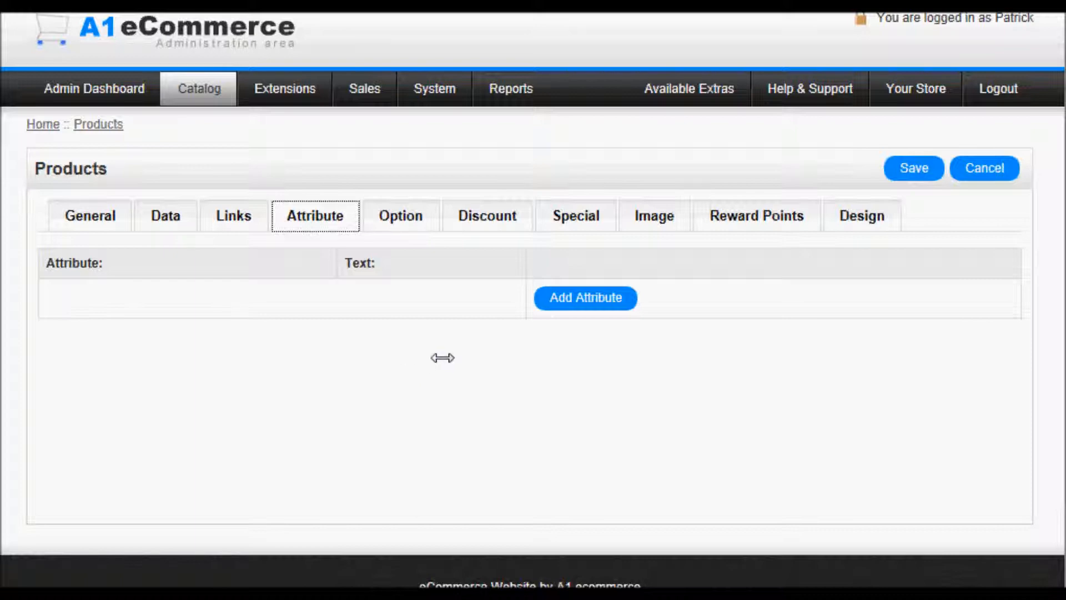
left_click(542, 298)
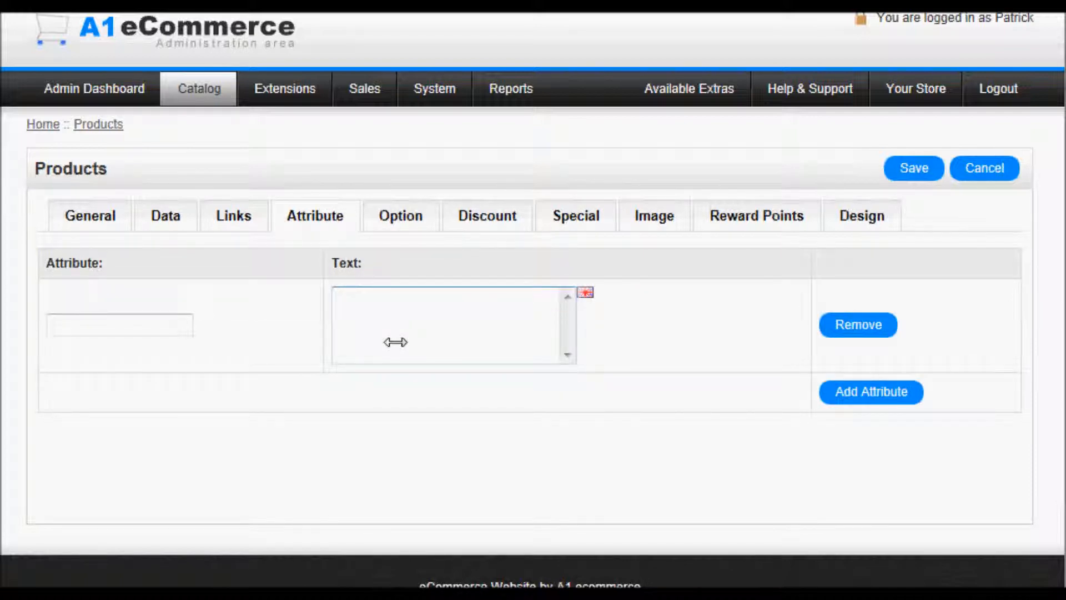
left_click(179, 318)
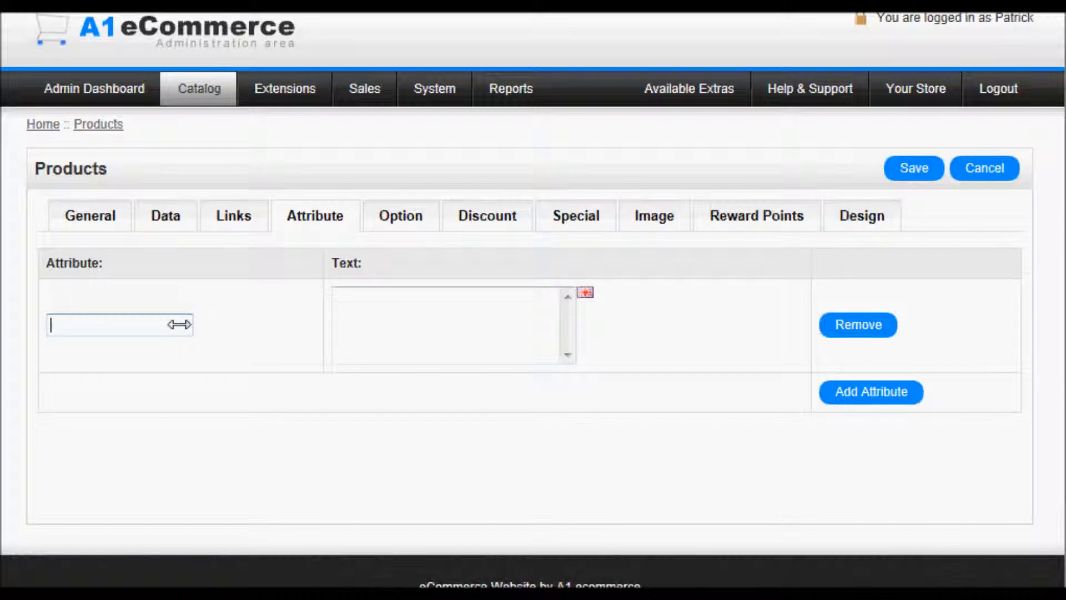
type("ro")
type("m")
left_click(404, 322)
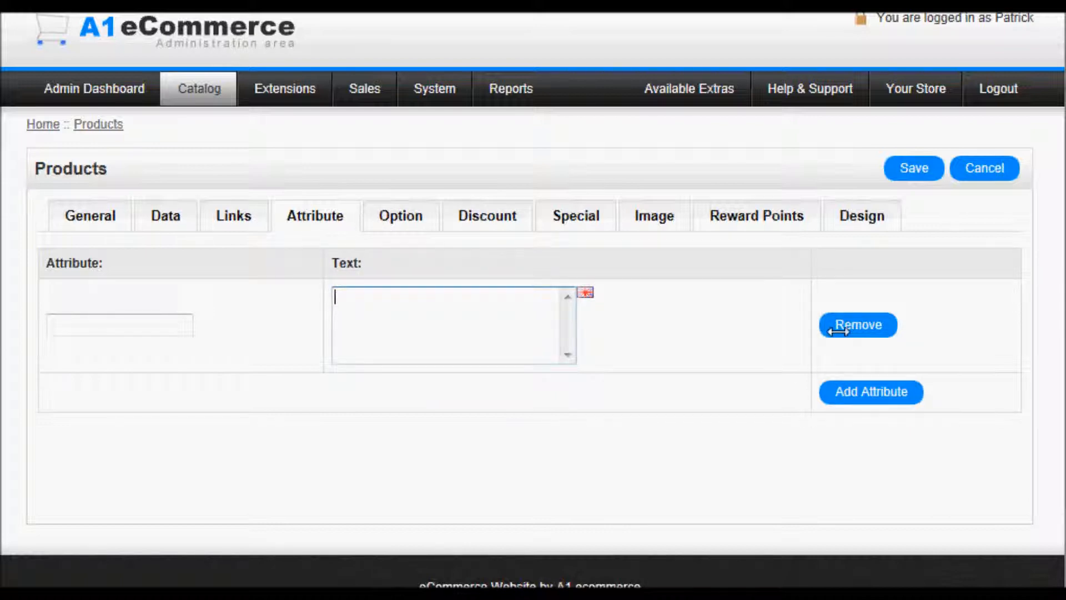
left_click(856, 325)
- Bring up the product's Option section and select its empty option input
left_click(404, 215)
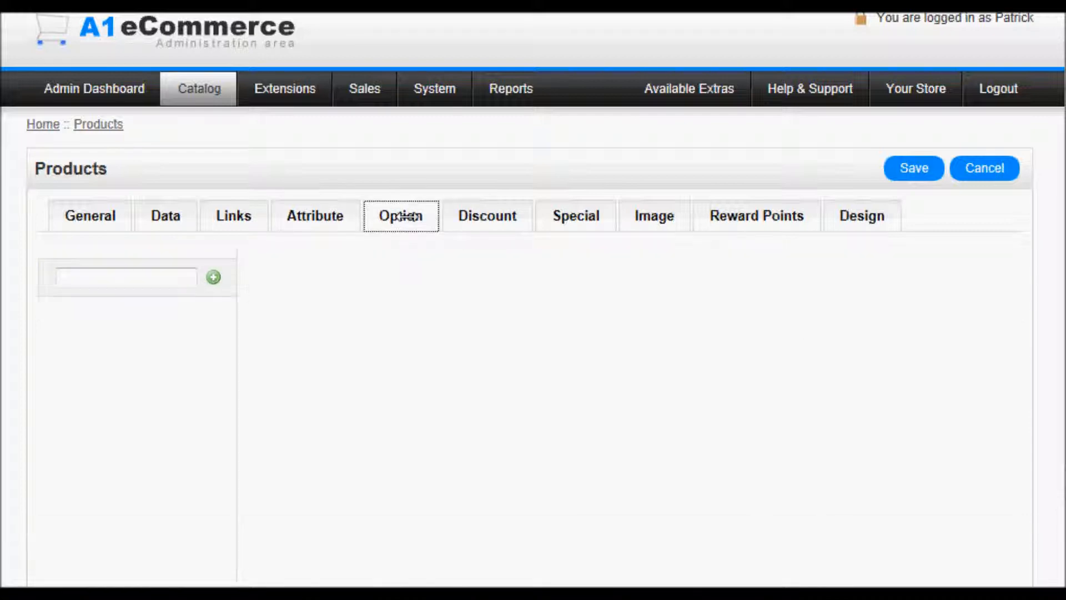
left_click(181, 277)
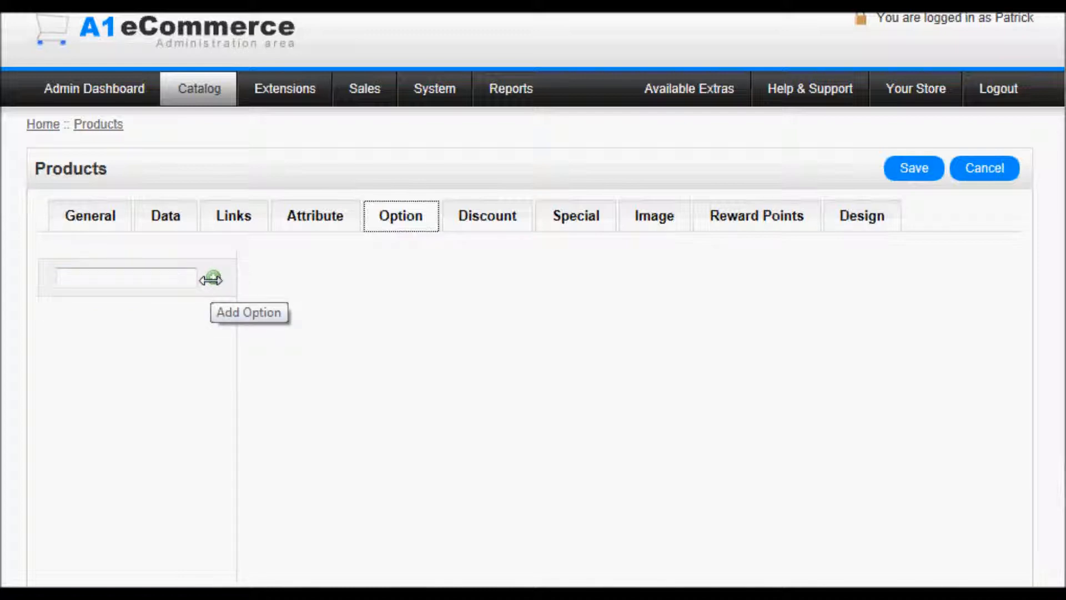
- Add a trial Default-group discount row, try its quantity, price and date fields, then remove it
left_click(484, 219)
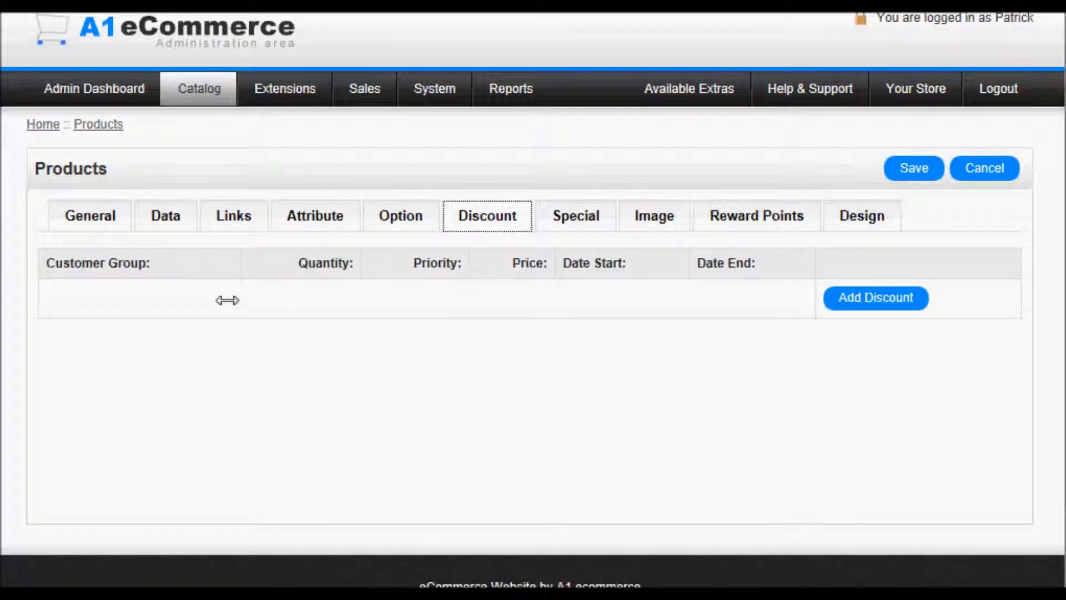
left_click(905, 299)
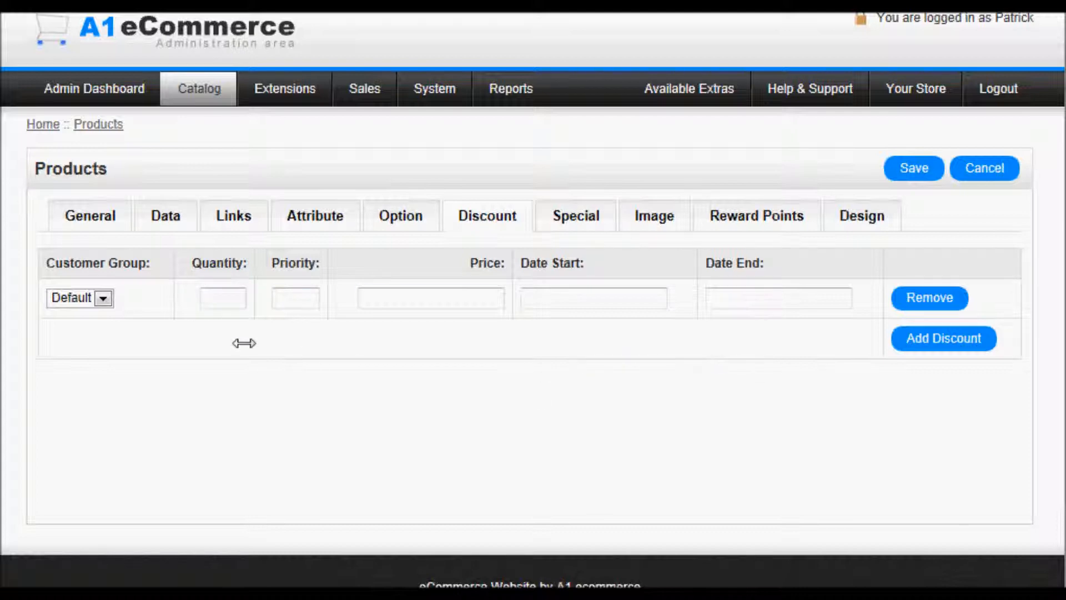
left_click(104, 300)
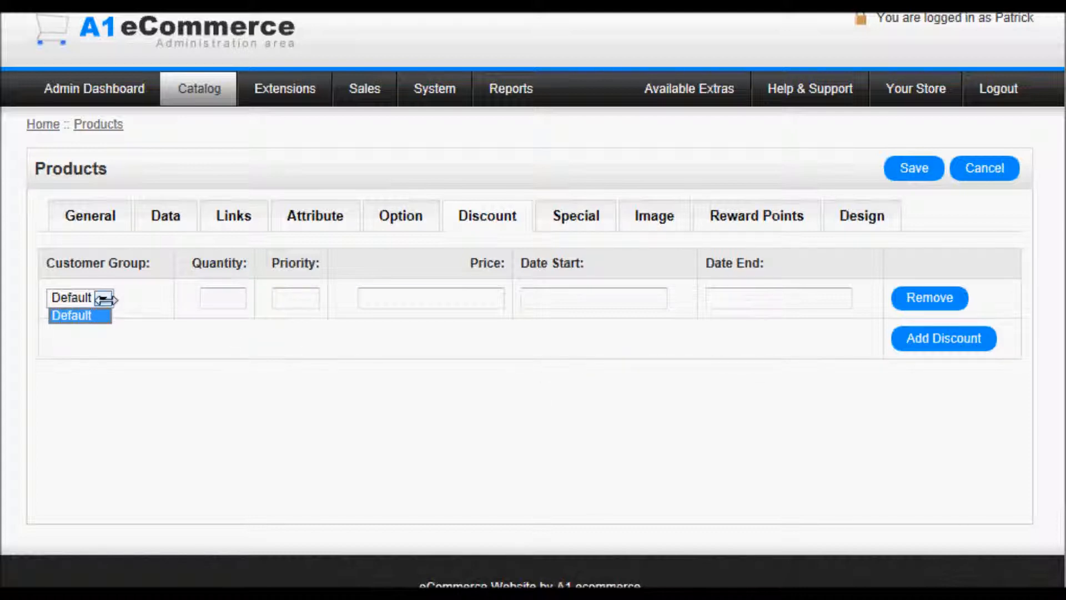
left_click(114, 297)
left_click(114, 297)
left_click(114, 297)
left_click(206, 298)
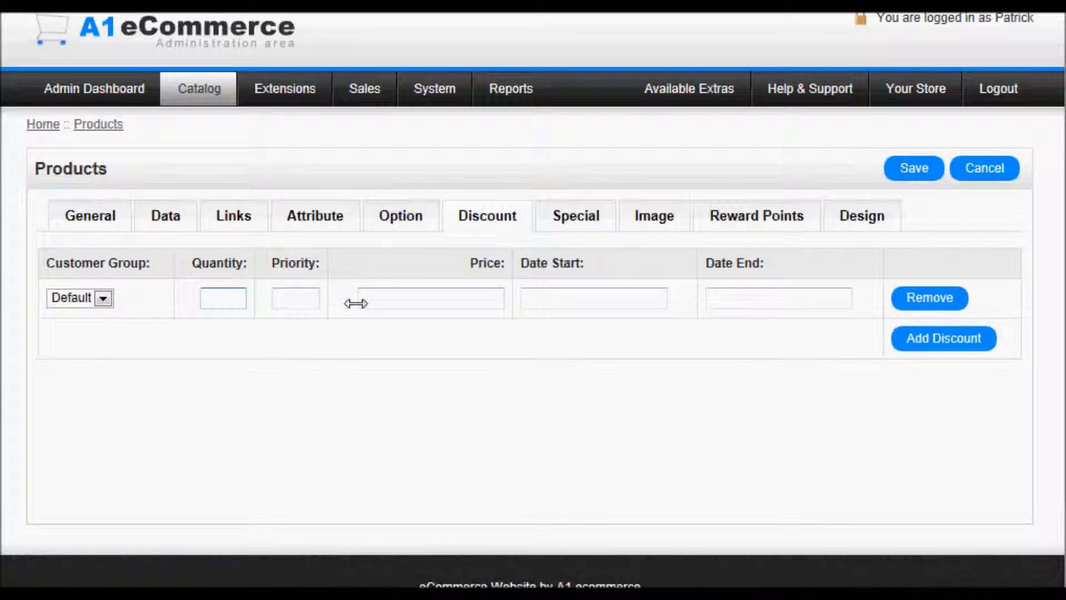
left_click(389, 298)
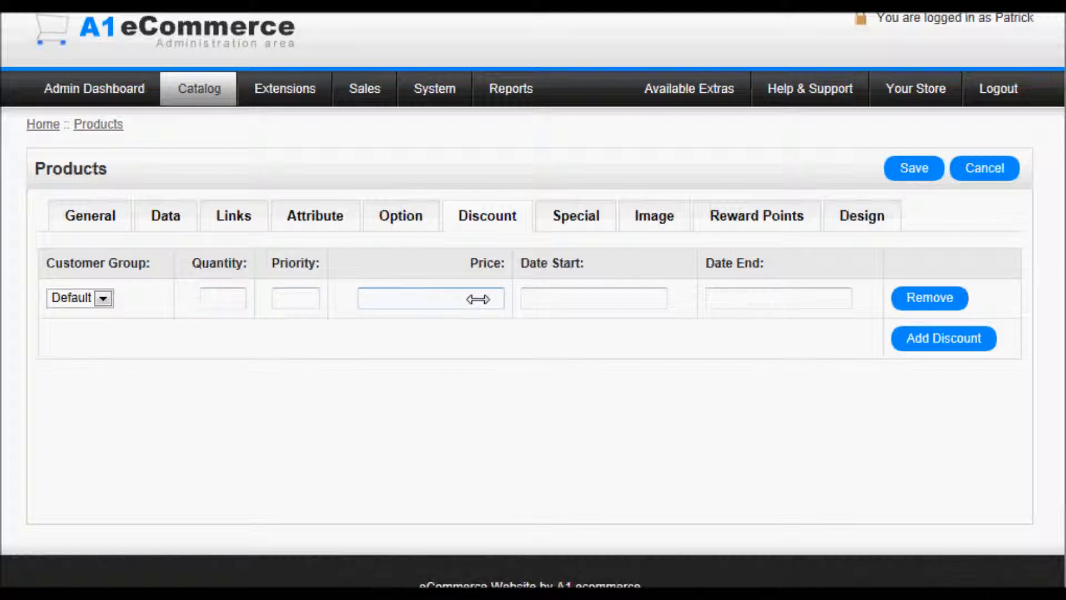
left_click(604, 301)
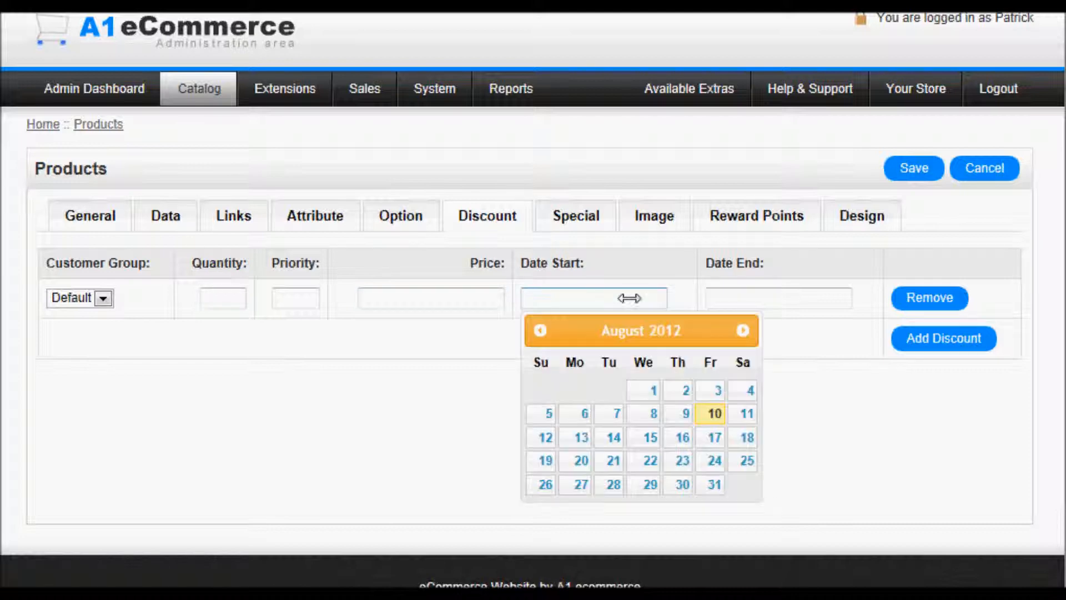
left_click(757, 301)
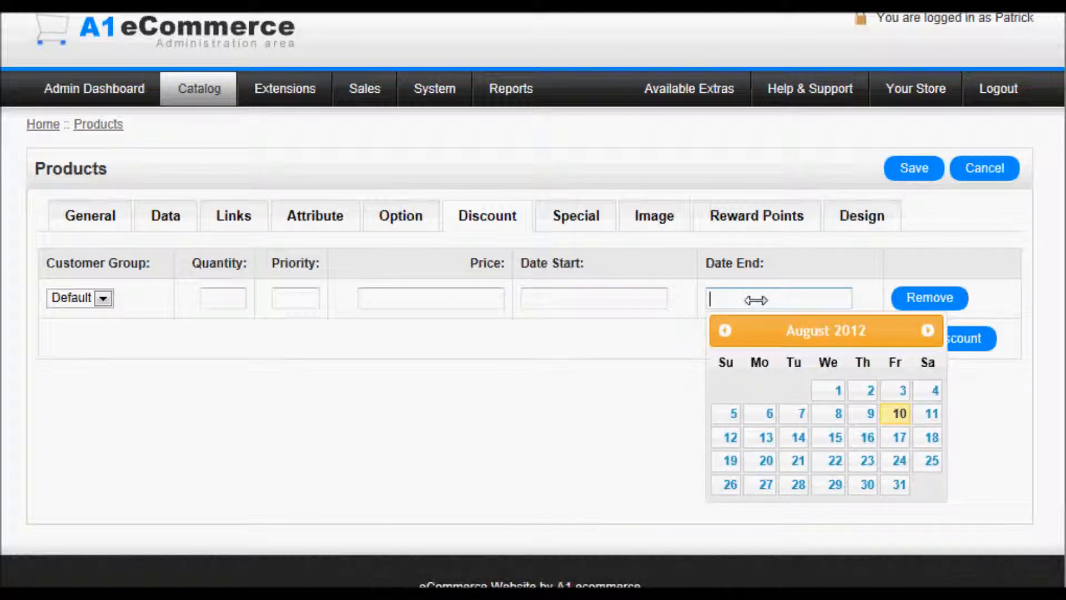
left_click(1013, 285)
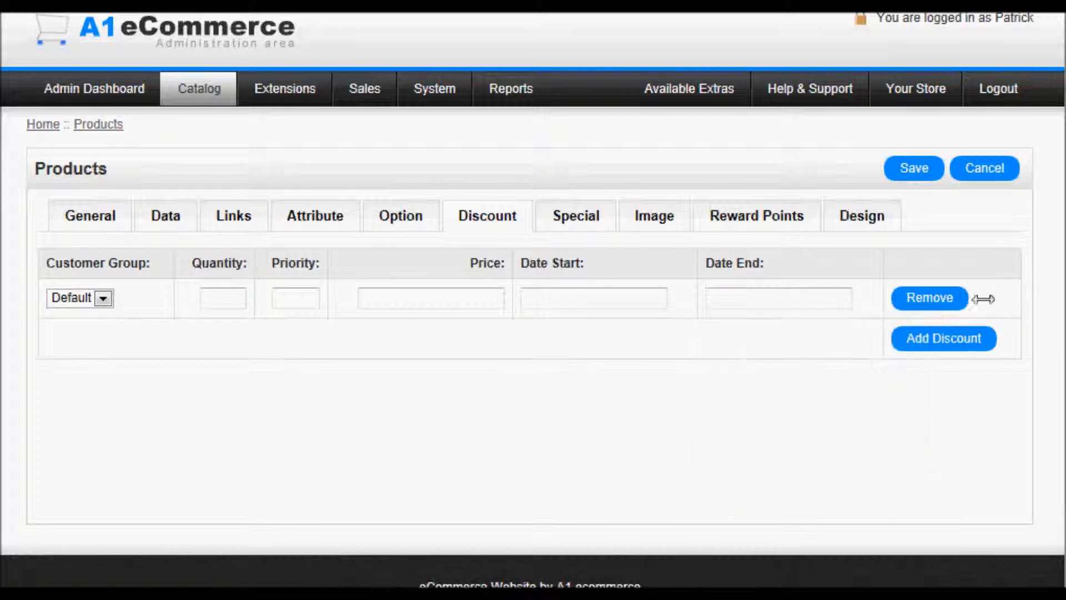
left_click(935, 293)
- Add a trial special price row, try its price and start/end dates, then remove it
left_click(567, 215)
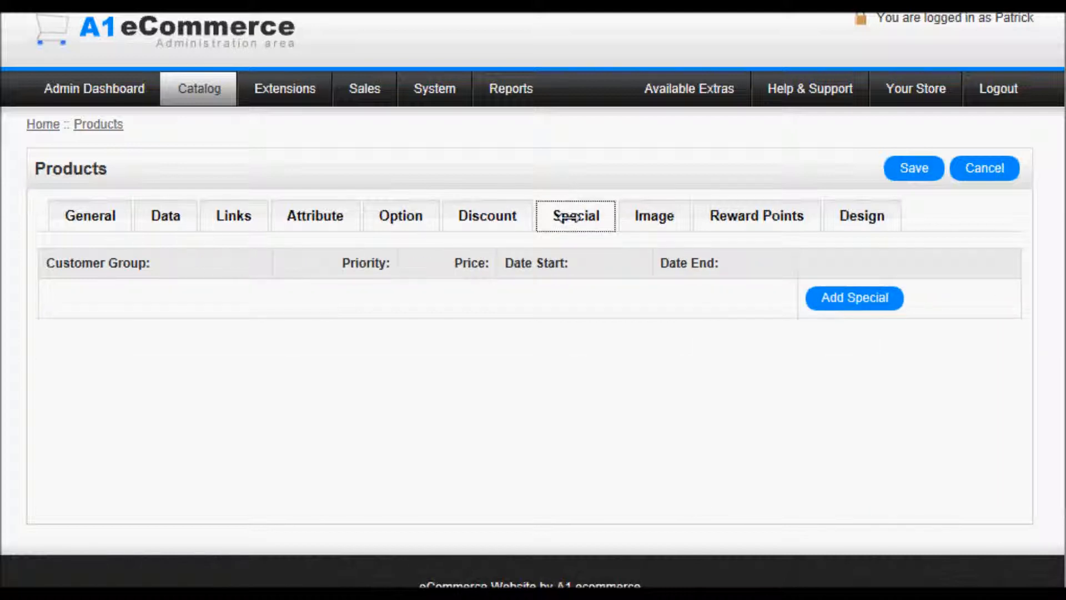
left_click(854, 297)
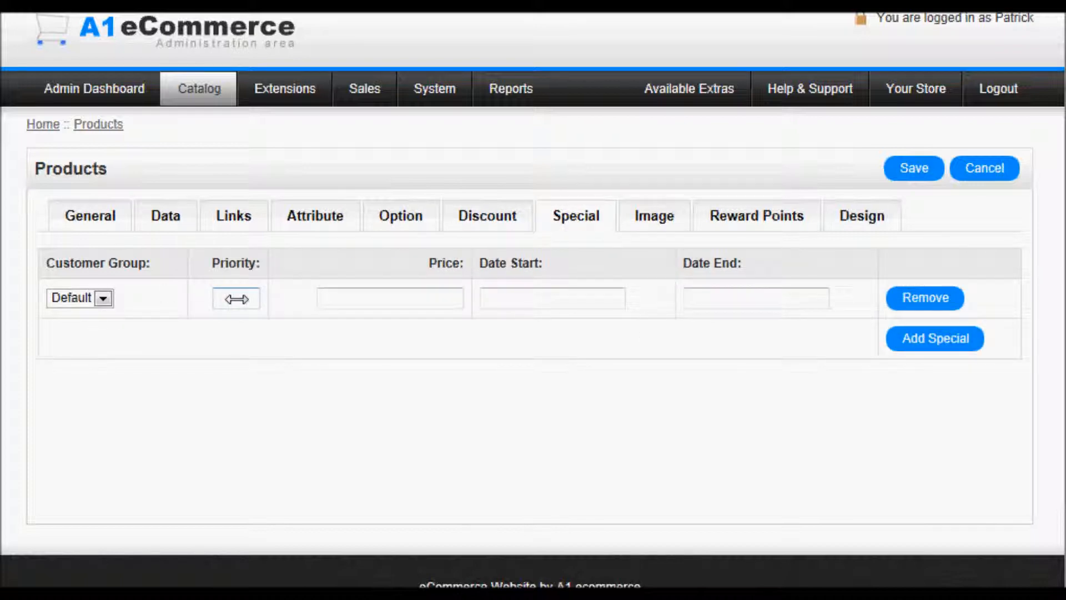
left_click(366, 291)
left_click(555, 297)
left_click(723, 297)
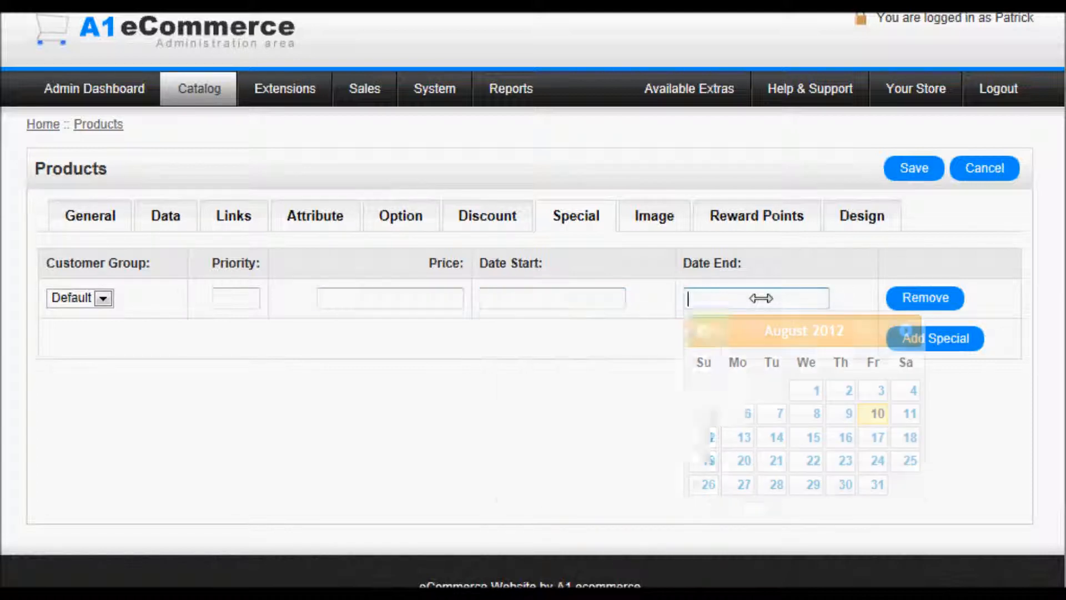
left_click(514, 289)
left_click(742, 298)
left_click(742, 298)
left_click(432, 298)
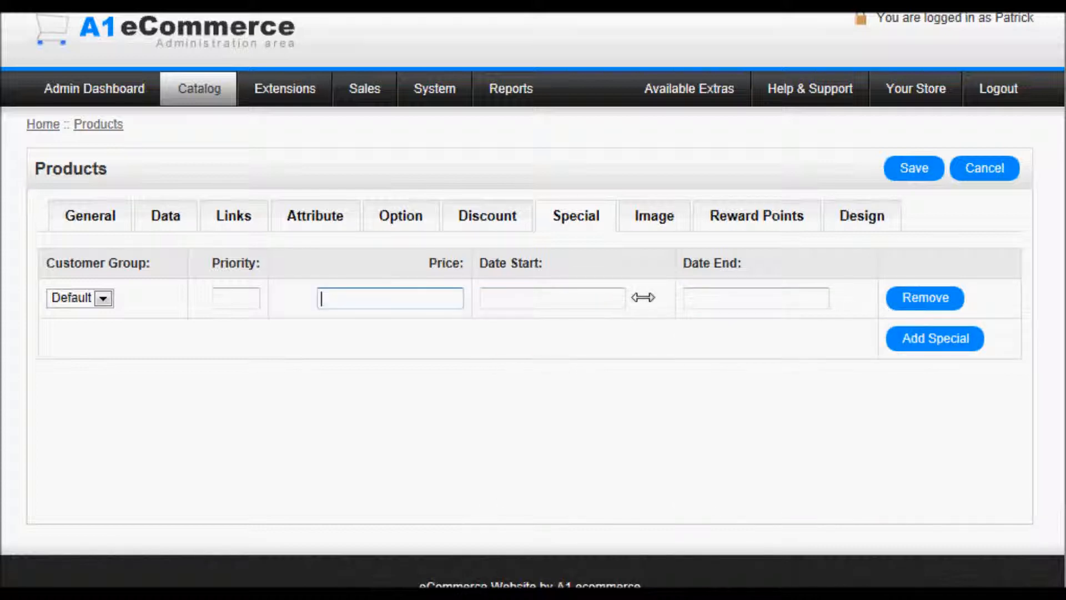
left_click(944, 300)
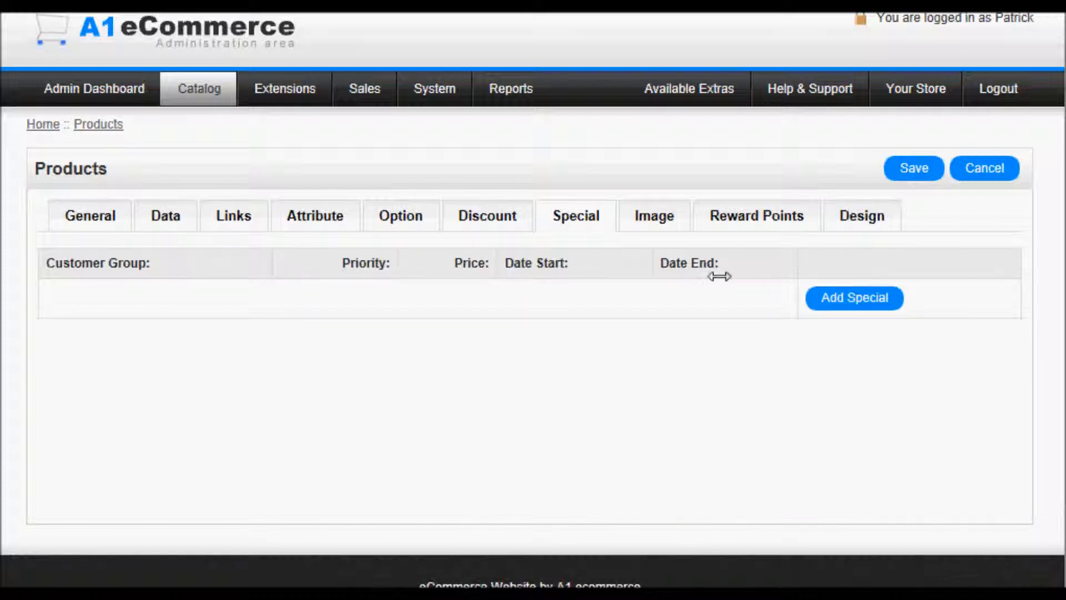
- Add the cross ring photo from the rings folder as the first product image, sort order 1
left_click(661, 226)
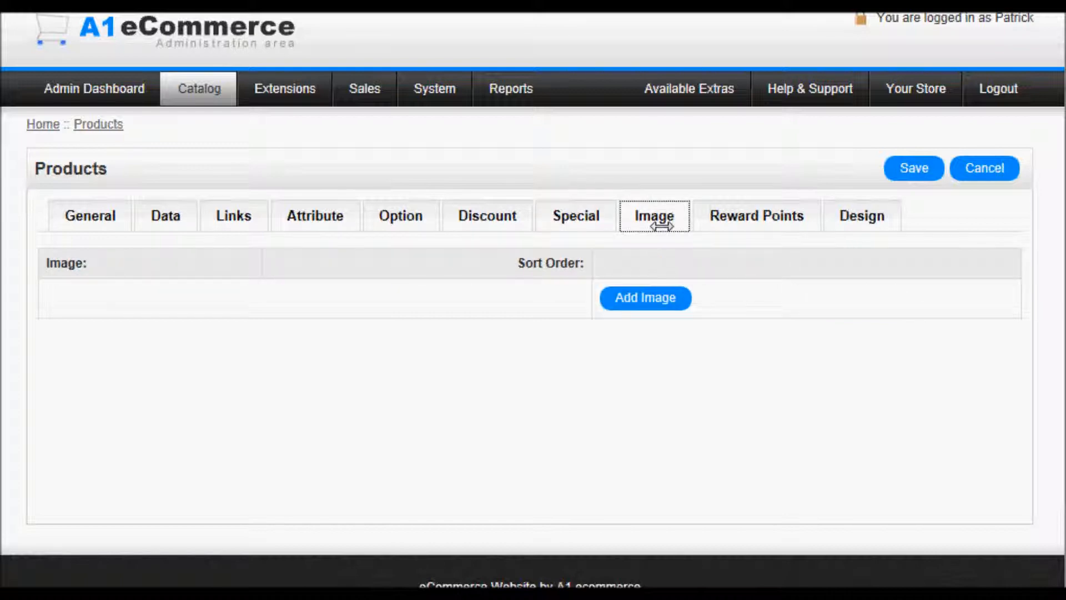
left_click(647, 300)
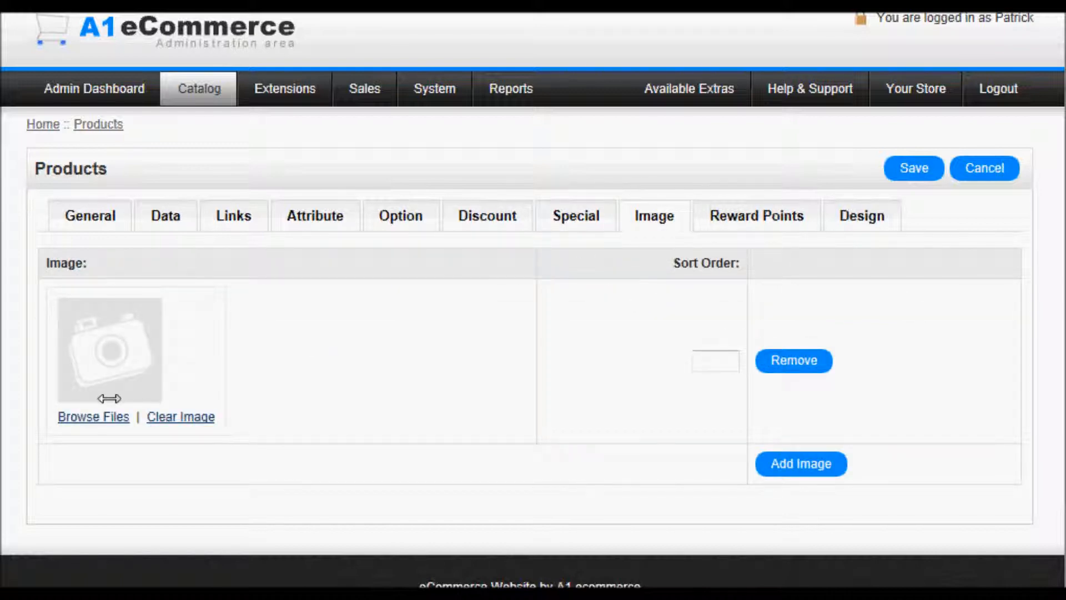
left_click(114, 416)
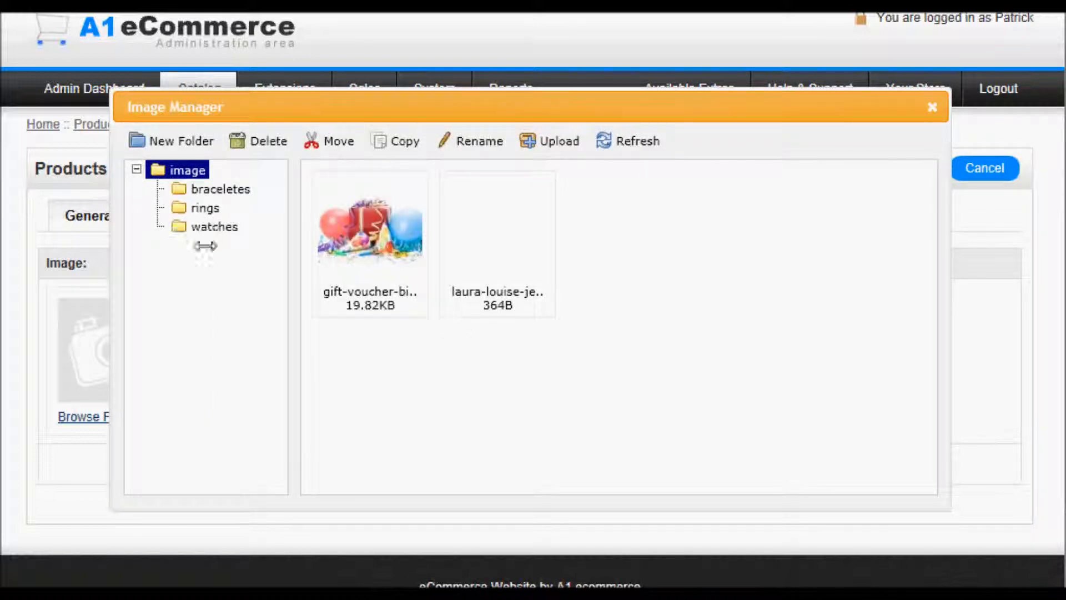
left_click(204, 207)
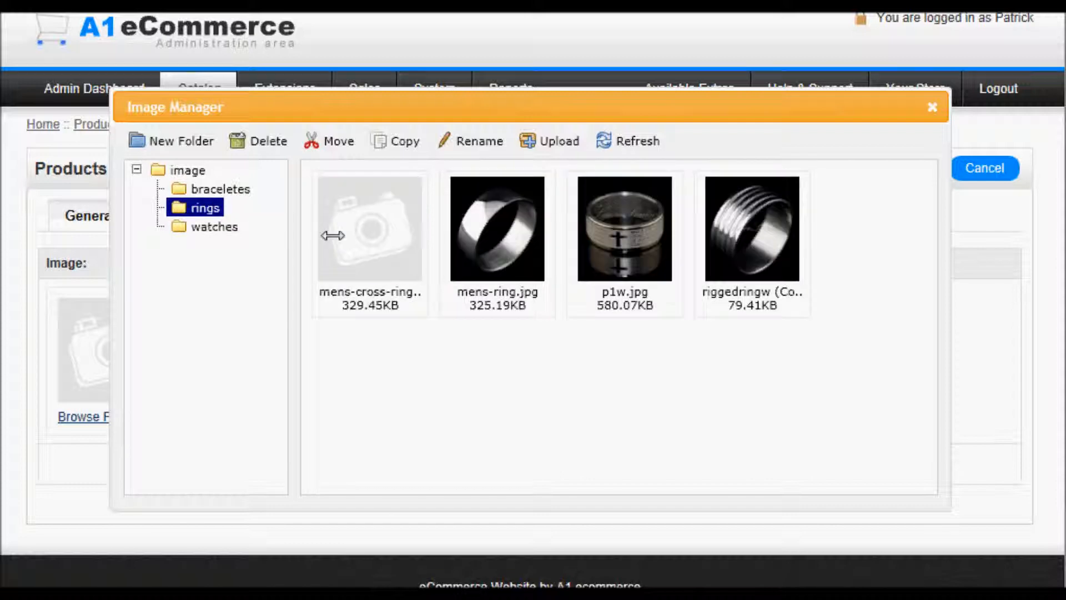
double_click(361, 240)
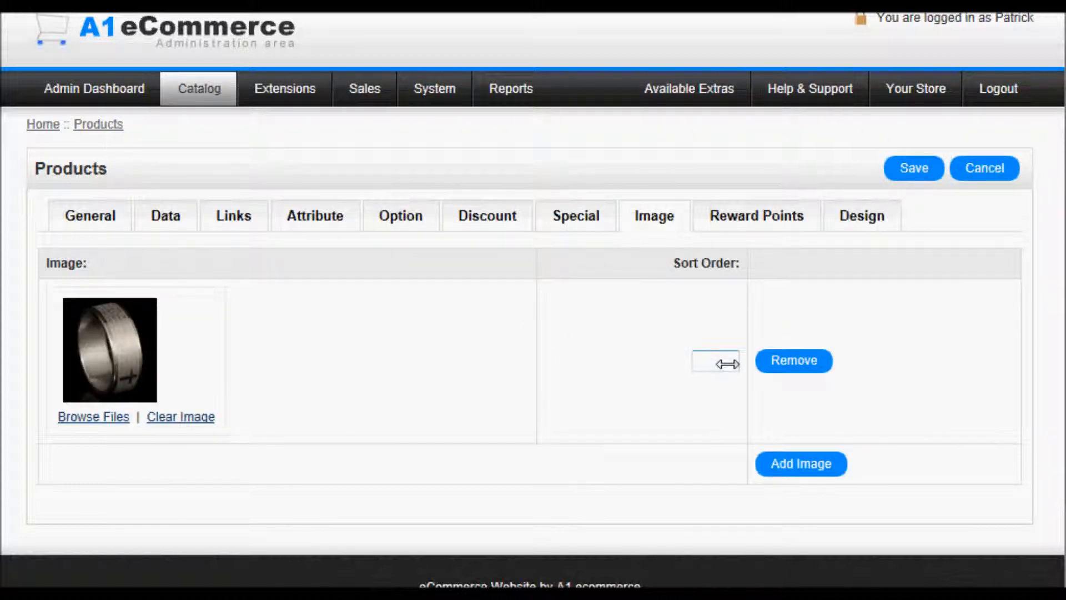
- Add the gift voucher party picture as a second product image
left_click(788, 461)
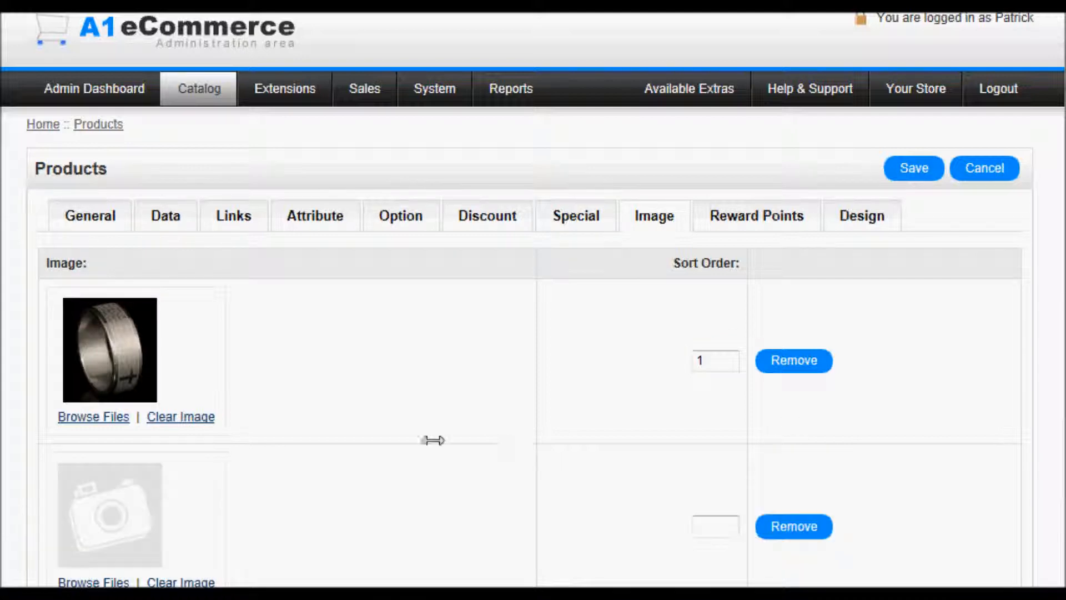
left_click(117, 581)
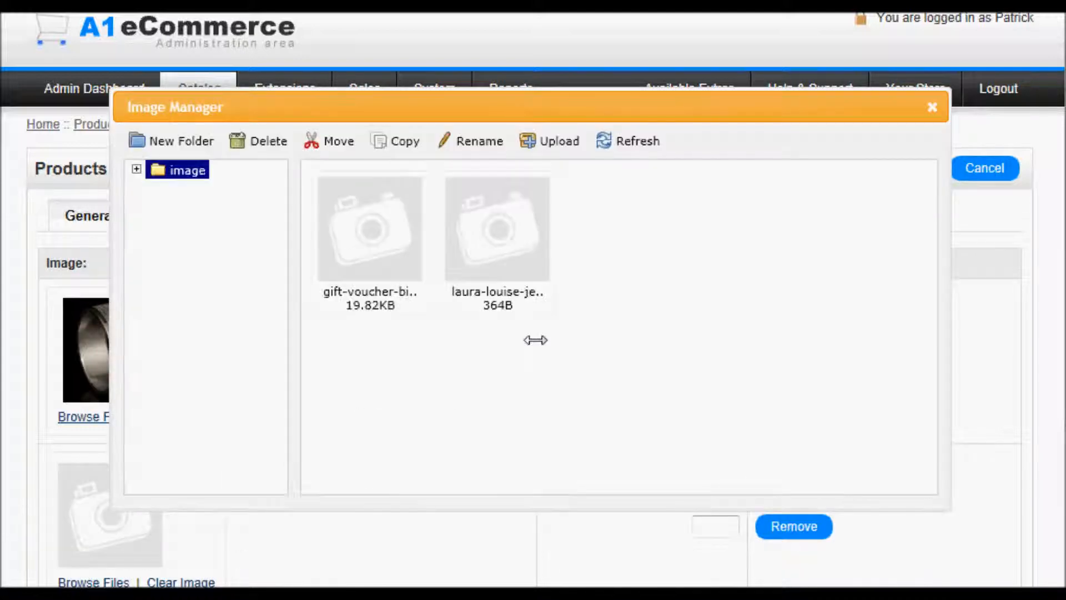
double_click(366, 238)
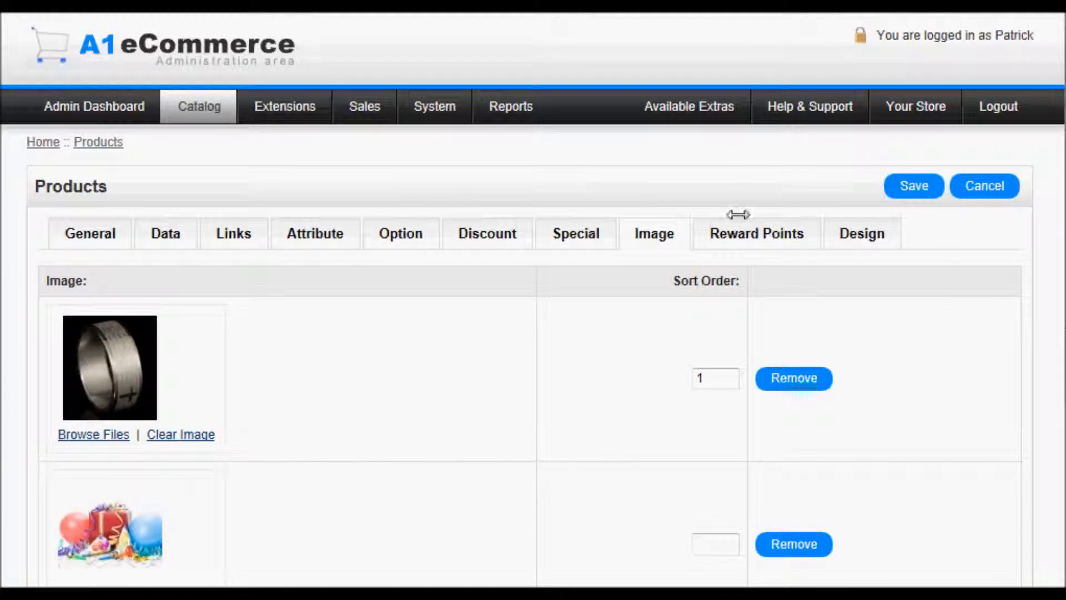
left_click(735, 234)
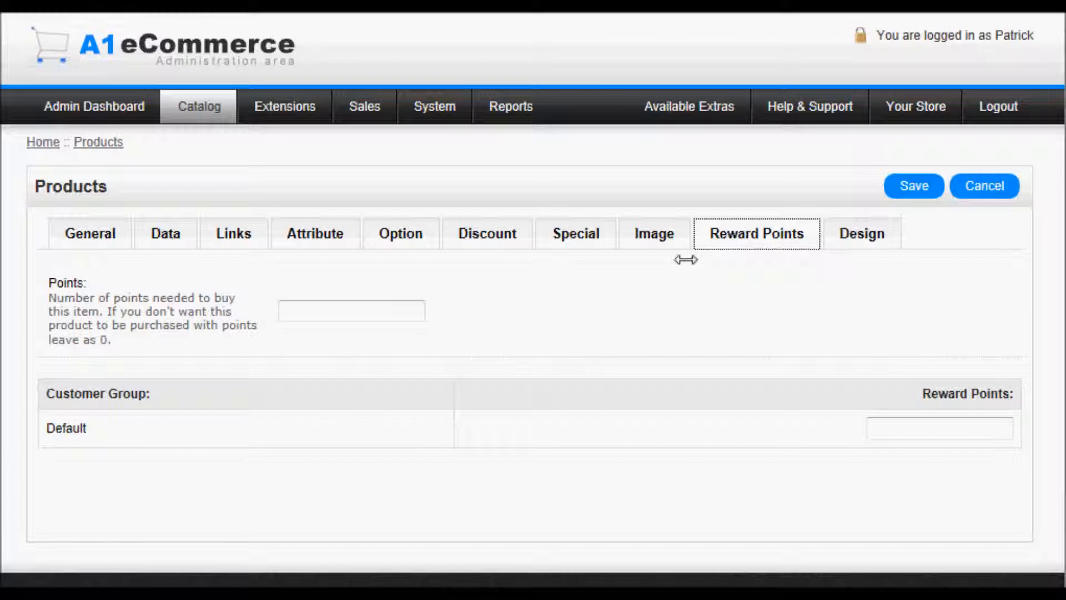
- Leave reward points and layout override at defaults, then revisit General, Data, Links and Attribute tabs
left_click(362, 320)
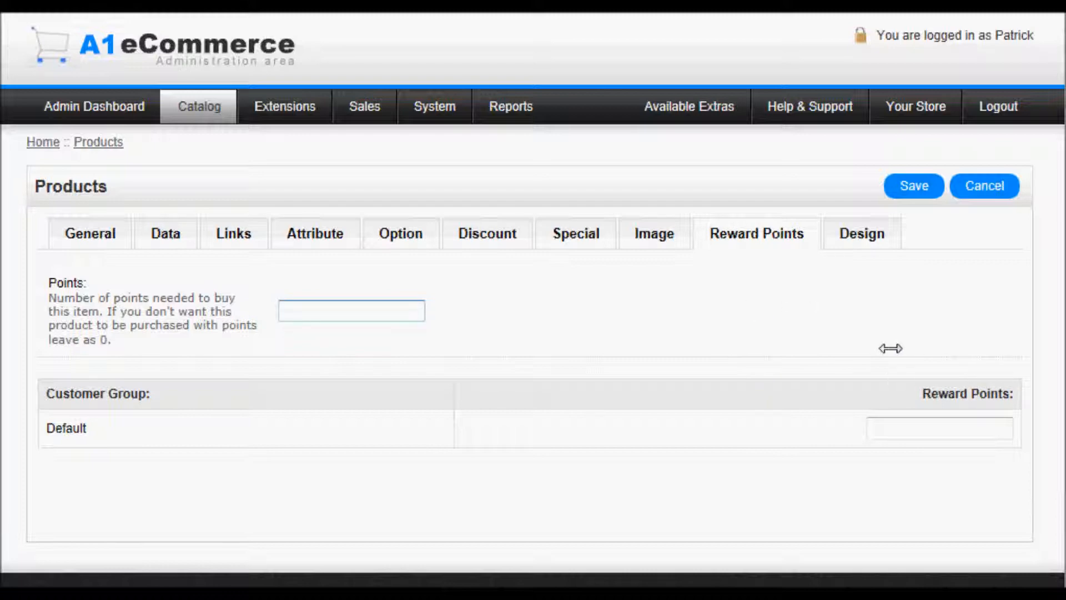
left_click(879, 240)
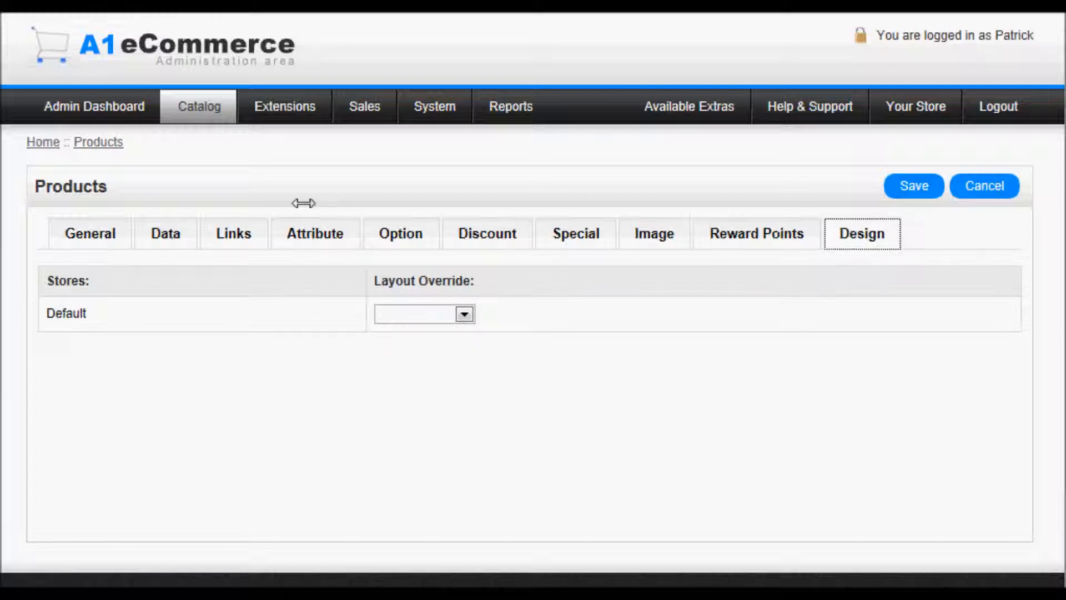
left_click(91, 225)
left_click(150, 230)
left_click(238, 232)
left_click(315, 233)
- Save the product and find 'test item' (model test, price 99.9900, quantity 10) in Products
left_click(913, 187)
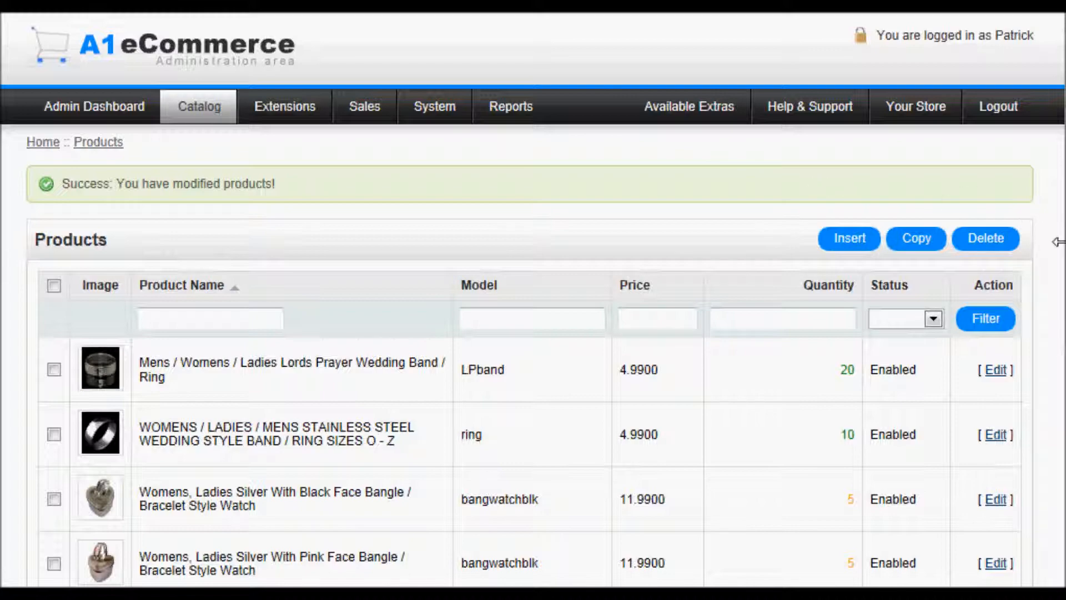
left_click_drag(1058, 242, 1057, 383)
left_click(1057, 352)
left_click_drag(1060, 330, 1059, 371)
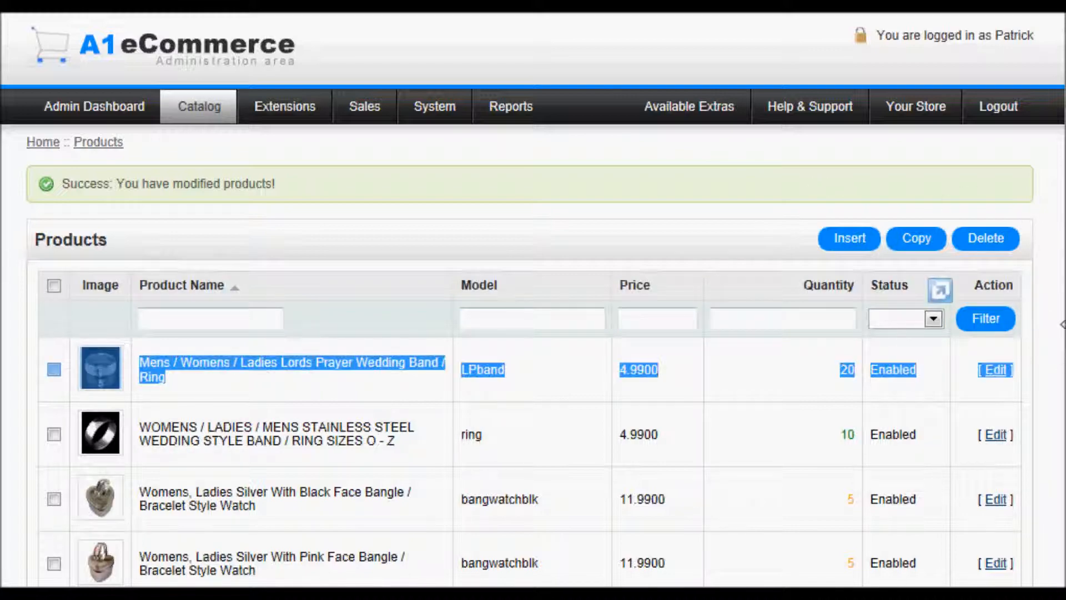
left_click(1057, 316)
scroll(186, 415, "down", 5)
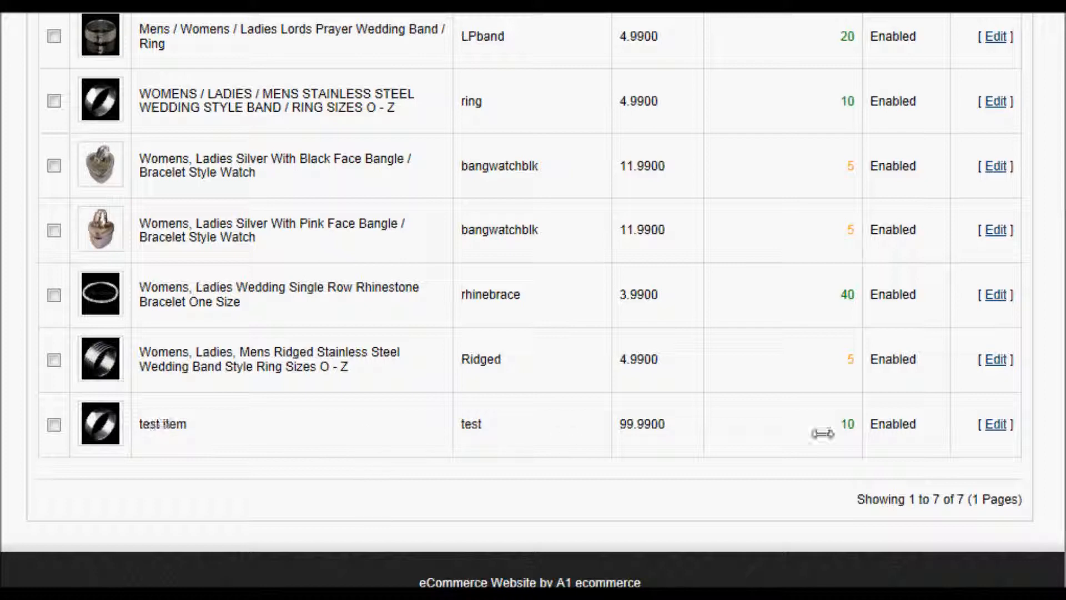
- Open test item for editing and review its Links, Attribute, Data, Special, Image, Reward Points, Design and Discount tabs
left_click(995, 424)
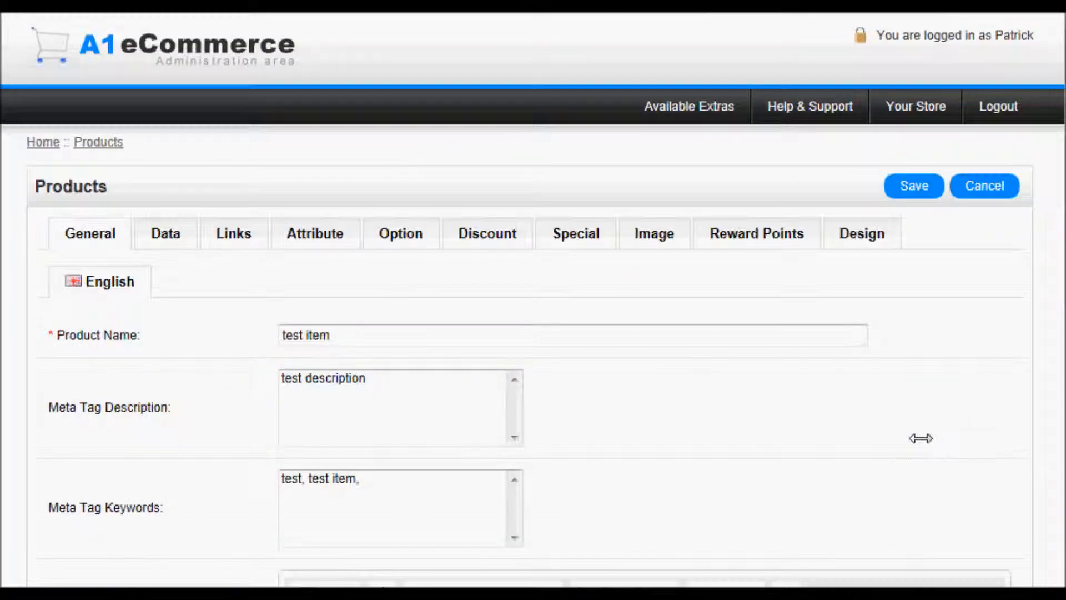
left_click(225, 233)
left_click(326, 231)
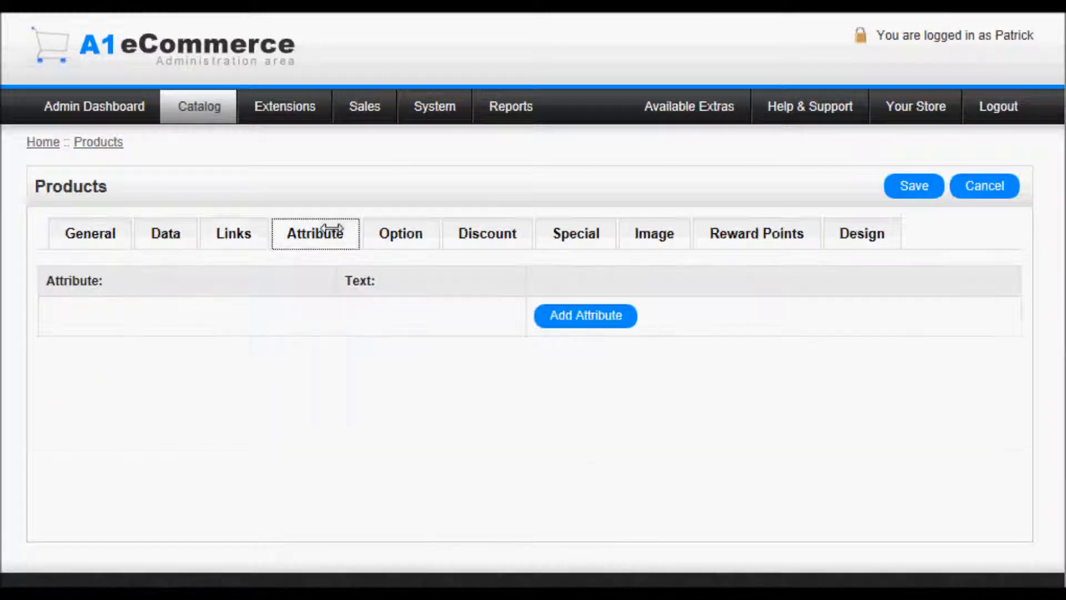
left_click(186, 233)
left_click(592, 239)
left_click(671, 238)
left_click(716, 235)
left_click(577, 235)
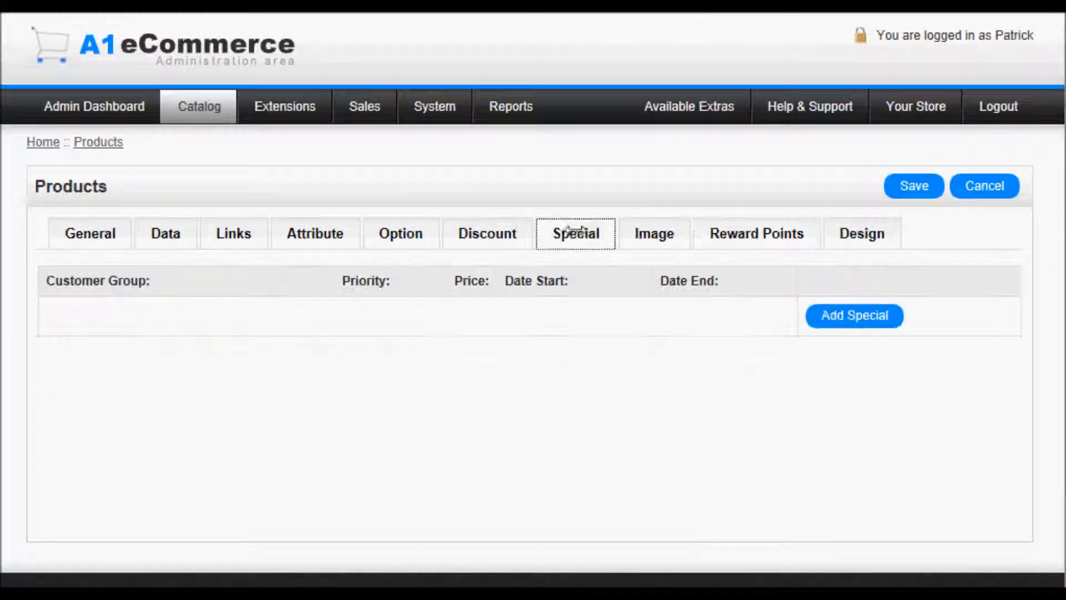
left_click(757, 234)
left_click(843, 234)
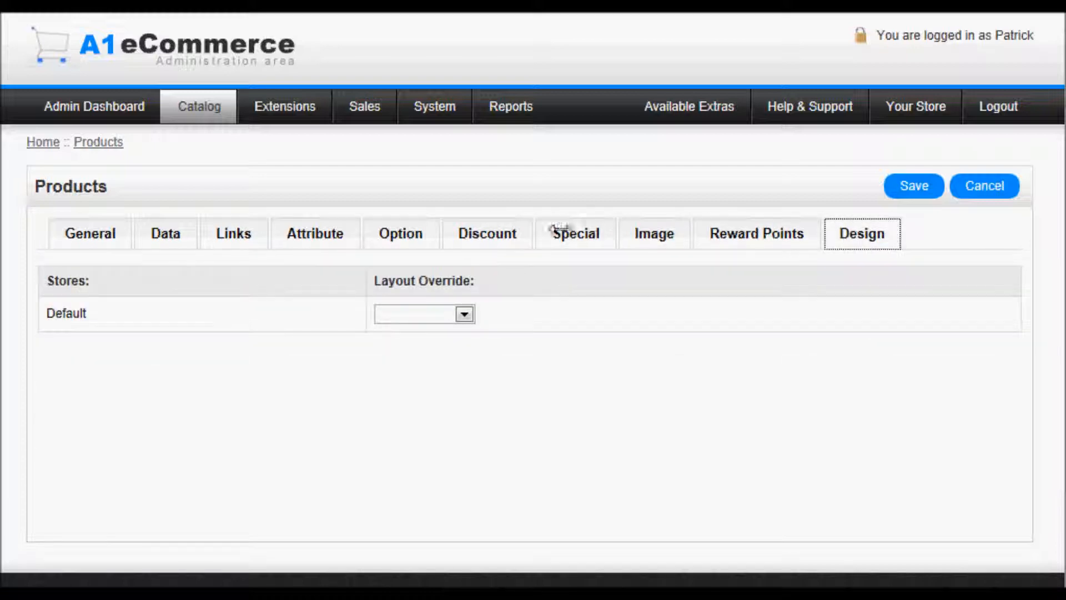
left_click(490, 236)
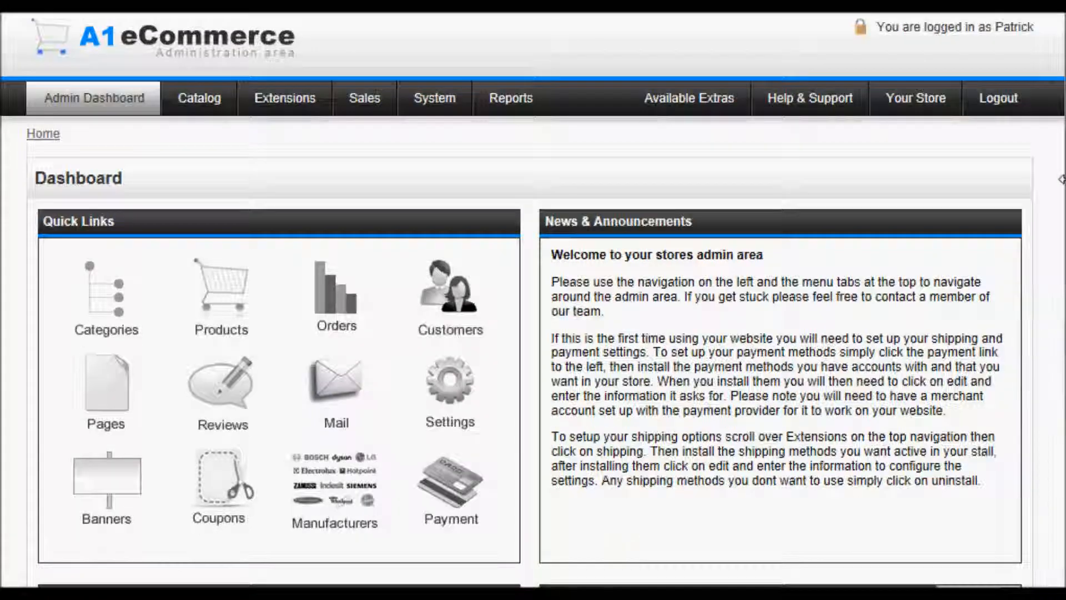
left_click_drag(1053, 172, 1053, 136)
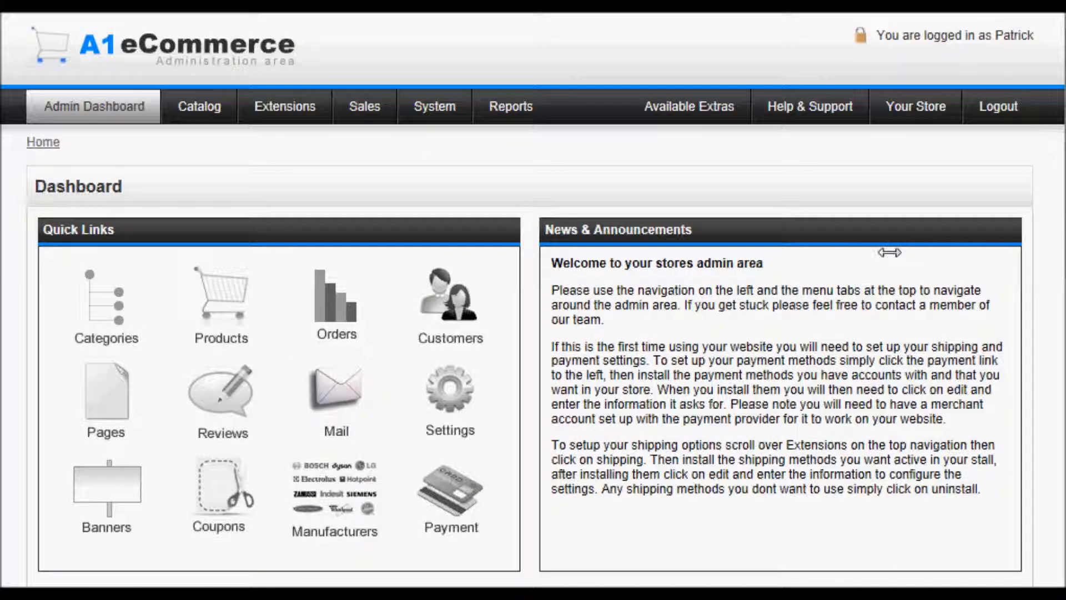